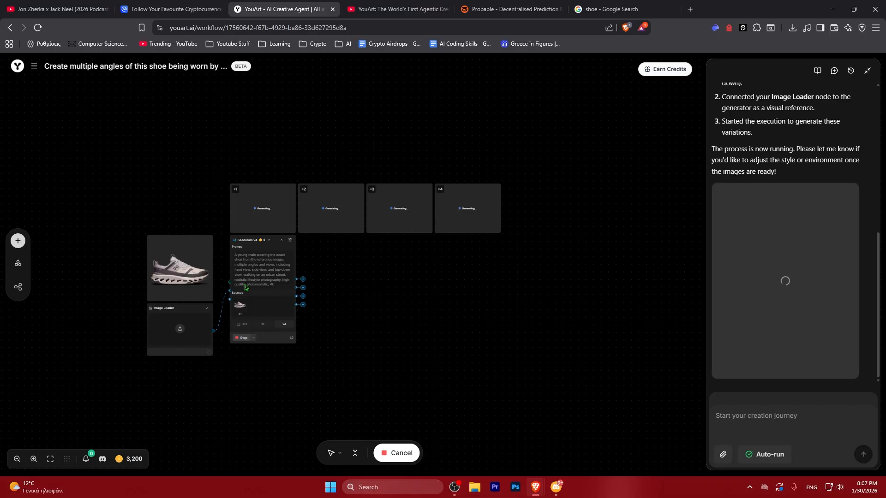
- Examine the shoe workflow's Image Loader and Seedream v4 nodes and read the generation prompt
{"action": "scroll", "coordinate": [252, 285], "scroll_direction": "up", "scroll_amount": 3}
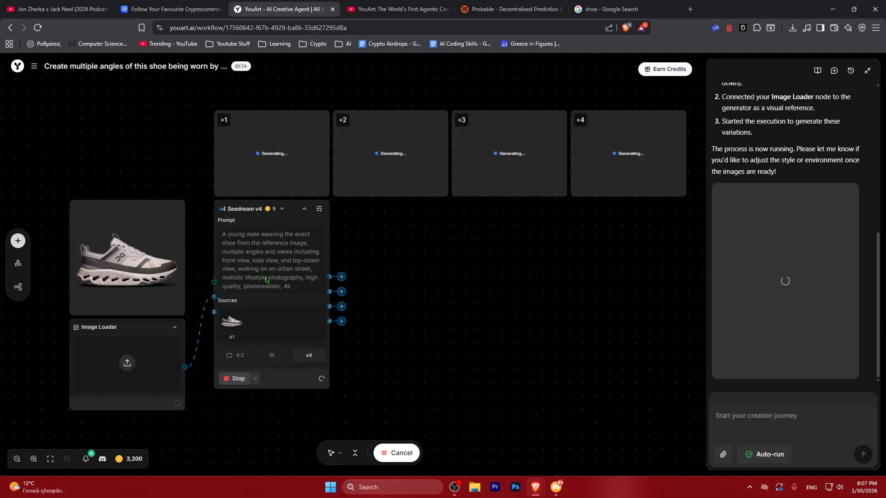
{"action": "left_click_drag", "start_coordinate": [402, 319], "coordinate": [421, 312]}
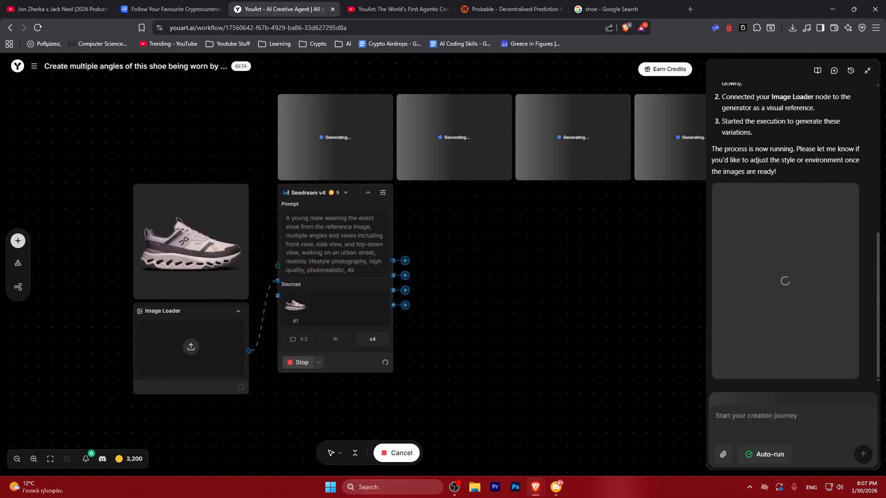
{"action": "scroll", "coordinate": [481, 255], "scroll_direction": "down", "scroll_amount": 3}
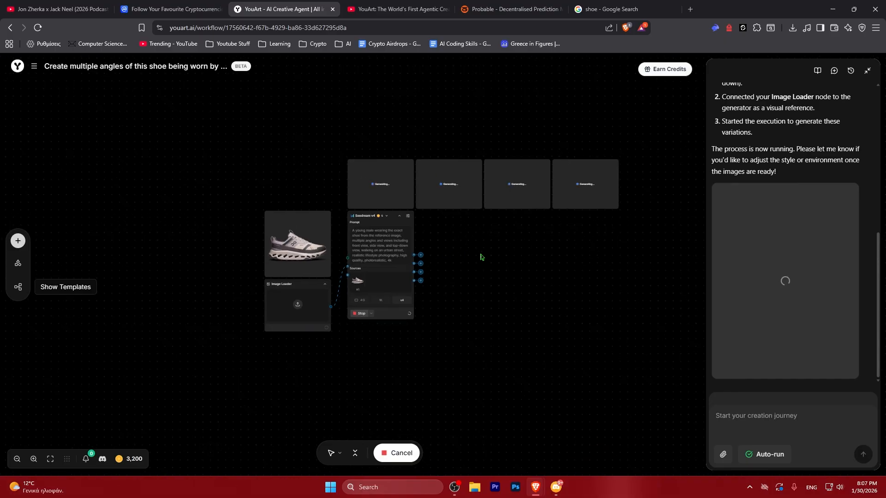
{"action": "left_click_drag", "start_coordinate": [480, 255], "coordinate": [405, 327]}
{"action": "scroll", "coordinate": [401, 320], "scroll_direction": "up", "scroll_amount": 2}
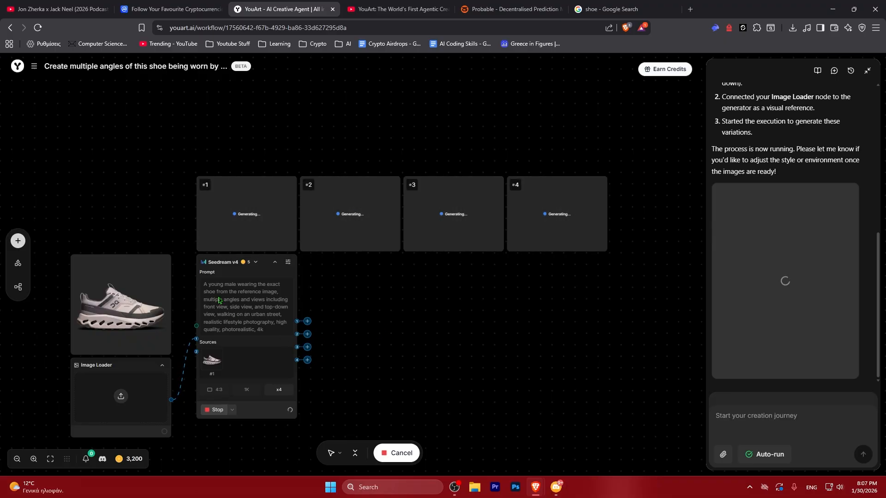
{"action": "left_click_drag", "start_coordinate": [208, 284], "coordinate": [245, 314]}
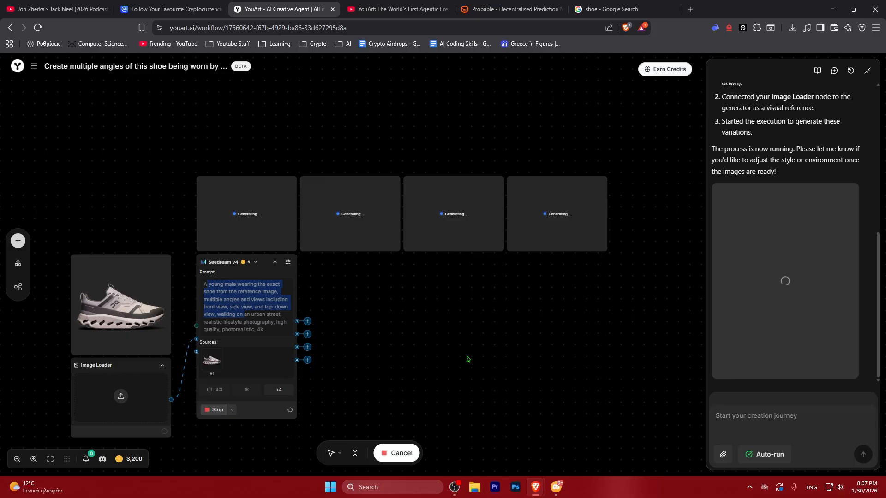
{"action": "scroll", "coordinate": [467, 358], "scroll_direction": "down", "scroll_amount": 1}
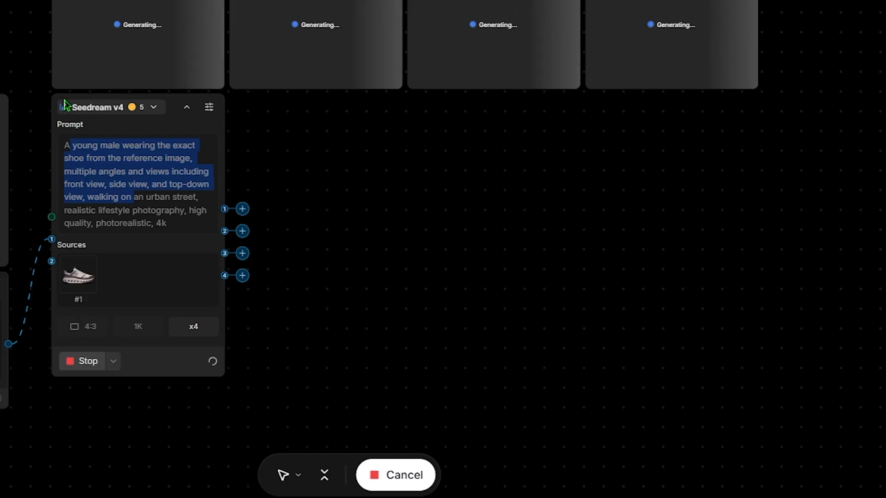
- Browse the image models available for the Seedream v4 node, including Nano Banana, Nano Banana Pro and Midjourney
{"action": "left_click", "coordinate": [218, 240]}
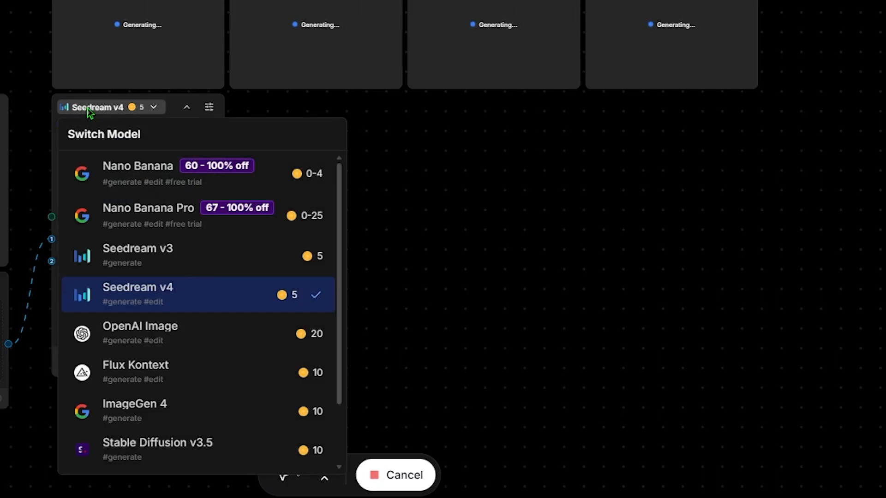
{"action": "mouse_move", "coordinate": [118, 295]}
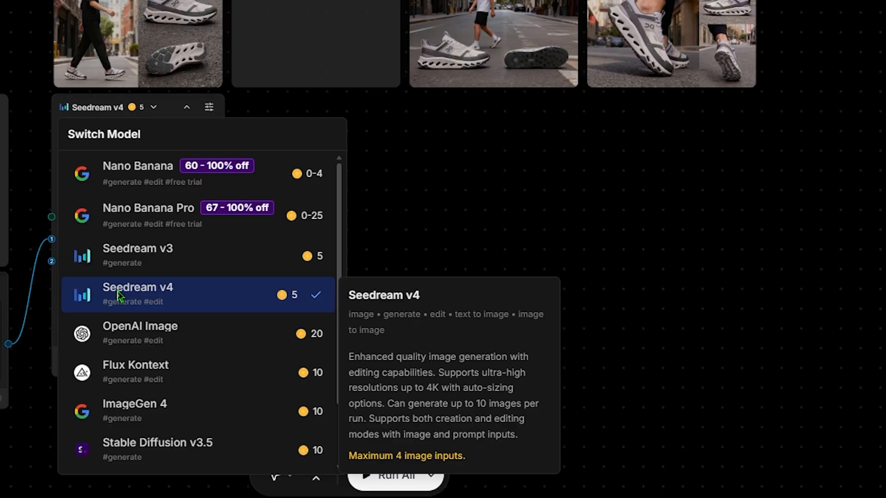
{"action": "mouse_move", "coordinate": [130, 186]}
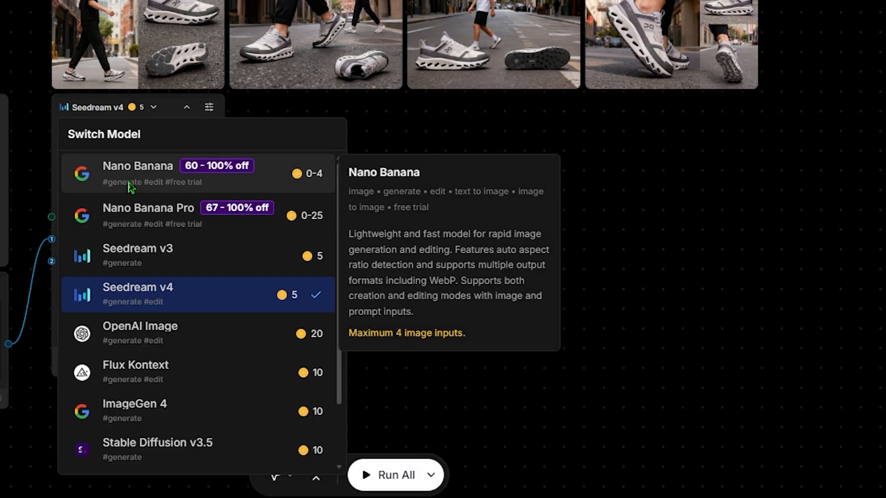
{"action": "mouse_move", "coordinate": [133, 215]}
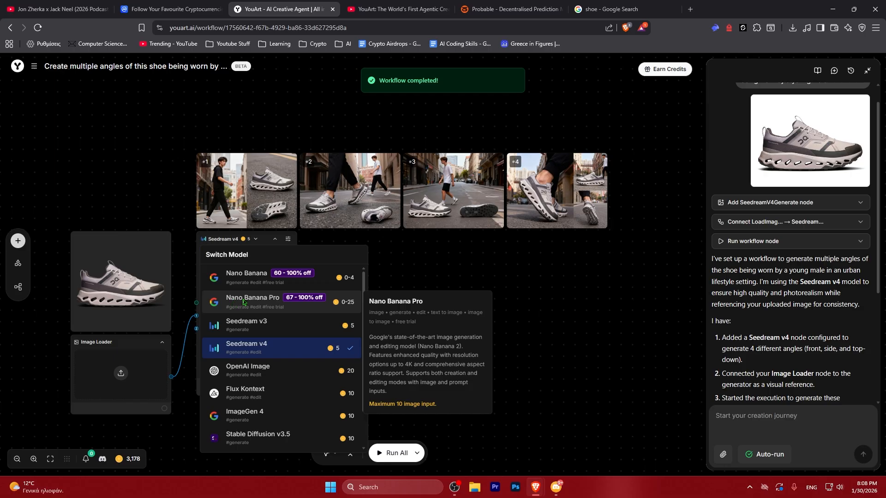
{"action": "scroll", "coordinate": [243, 302], "scroll_direction": "down", "scroll_amount": 1}
{"action": "mouse_move", "coordinate": [243, 441]}
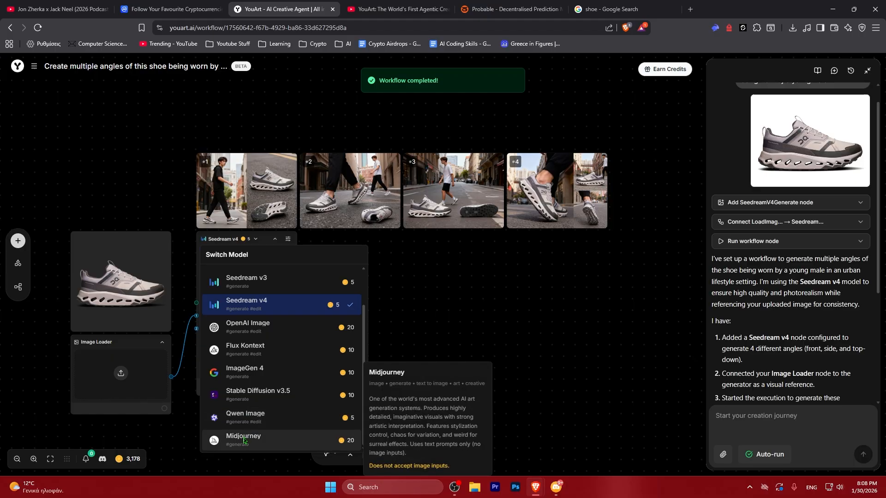
- Download the first generated shoe image and view the file in a maximized image viewer before returning to the workflow
{"action": "left_click", "coordinate": [251, 186]}
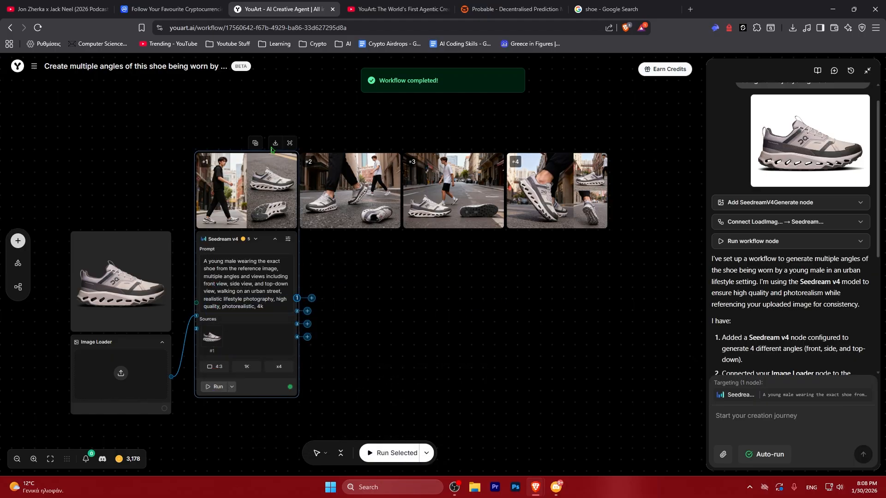
{"action": "left_click", "coordinate": [274, 141]}
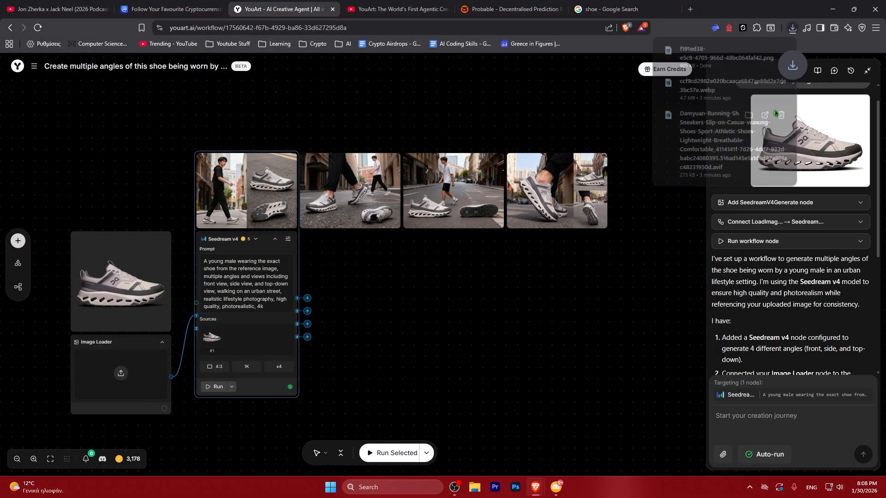
{"action": "left_click", "coordinate": [651, 342]}
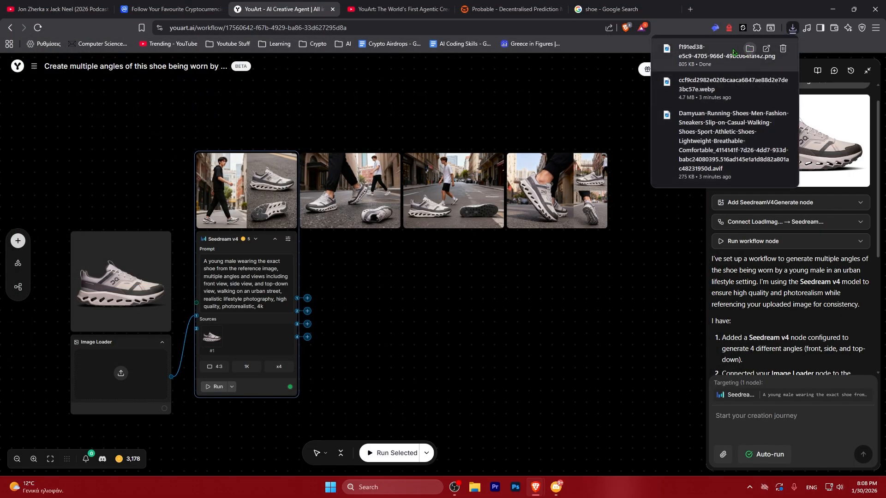
{"action": "left_click", "coordinate": [766, 49]}
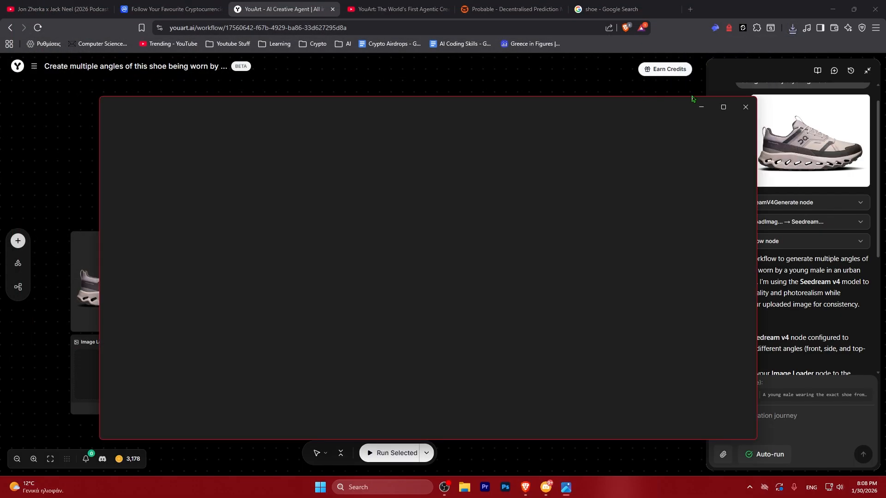
{"action": "left_click", "coordinate": [723, 107]}
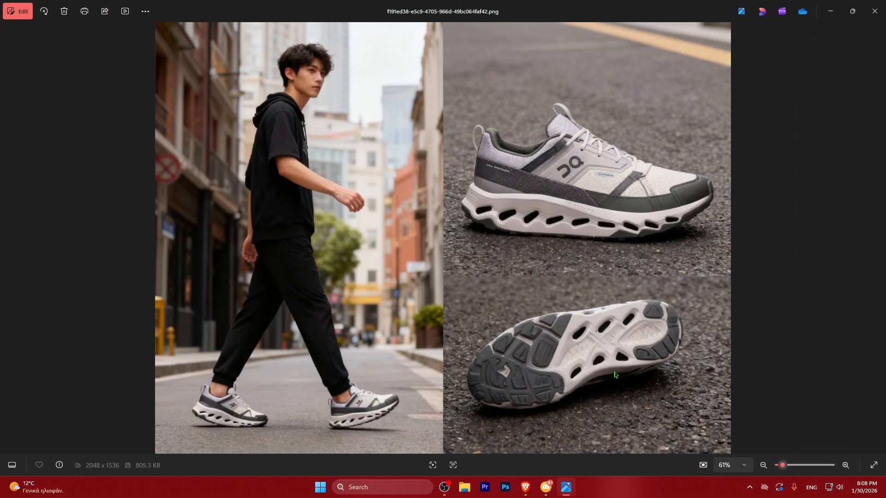
{"action": "left_click", "coordinate": [874, 11]}
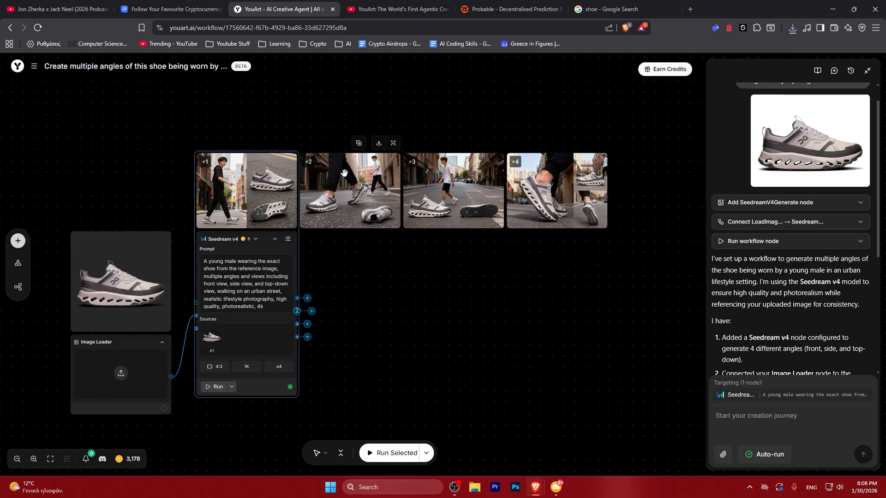
{"action": "left_click", "coordinate": [518, 317]}
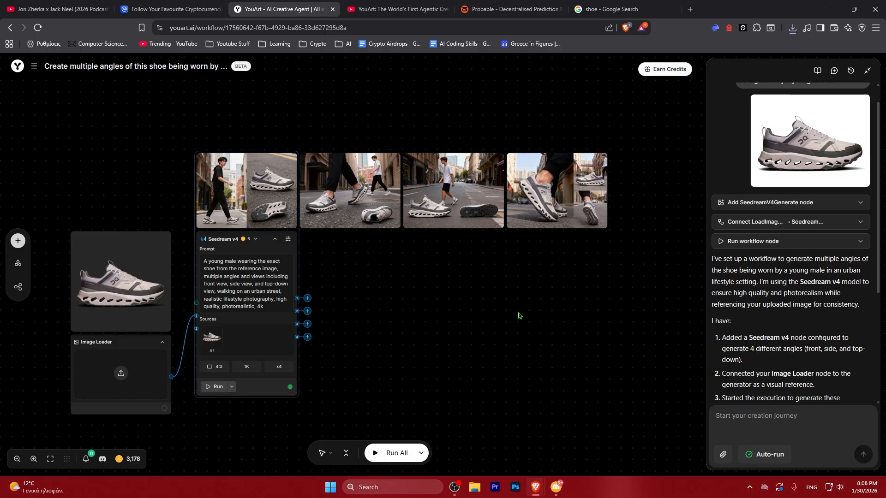
- Switch the image generation node's model to Nano Banana Pro and set its resolution to 2K
{"action": "left_click", "coordinate": [235, 239]}
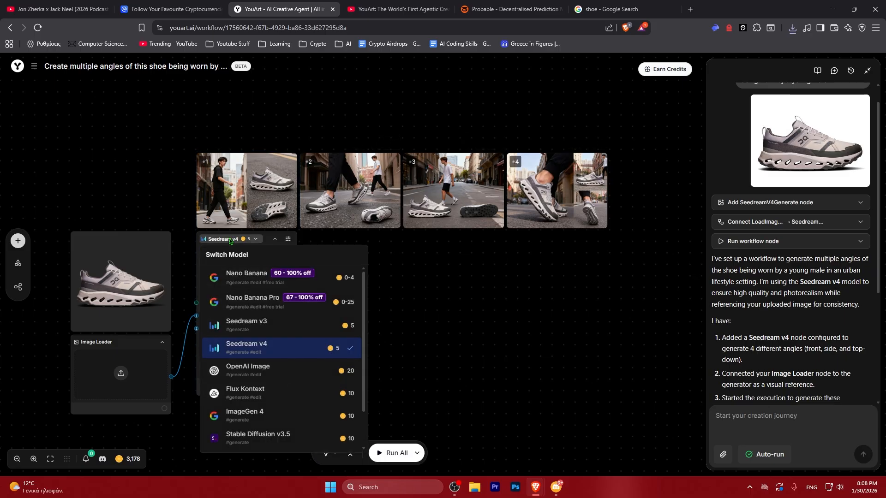
{"action": "left_click", "coordinate": [268, 305]}
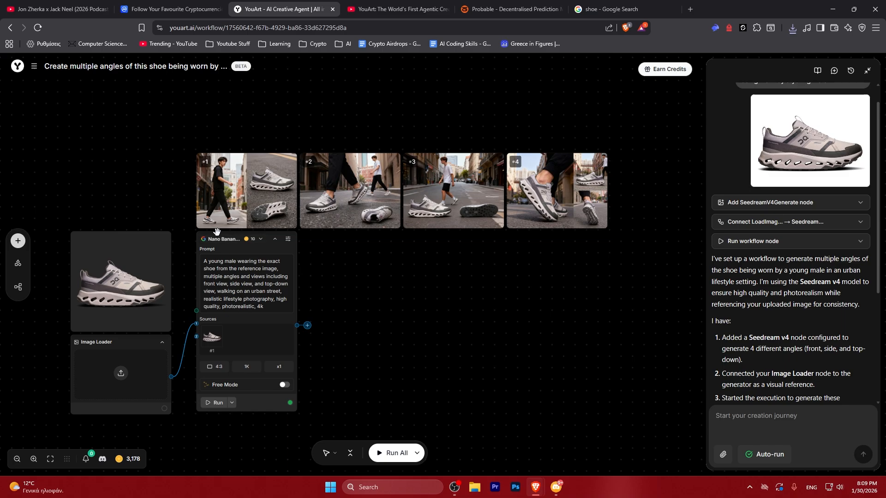
{"action": "left_click", "coordinate": [246, 366]}
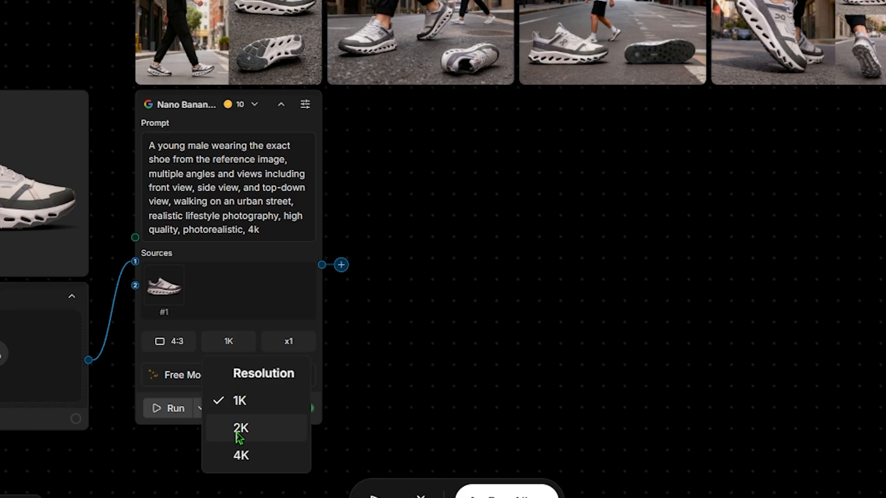
{"action": "left_click", "coordinate": [239, 429]}
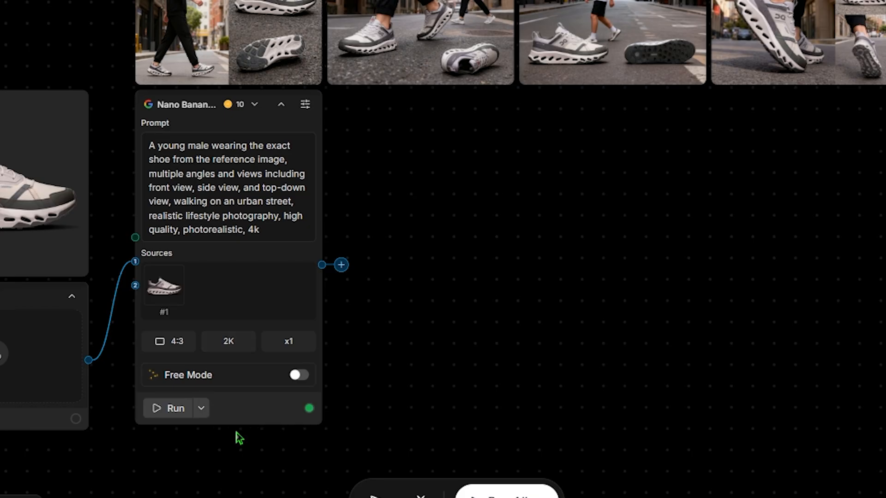
- Set the Nano Banana Pro node to a 1:1 aspect ratio with 4 images and run it
{"action": "left_click", "coordinate": [176, 349]}
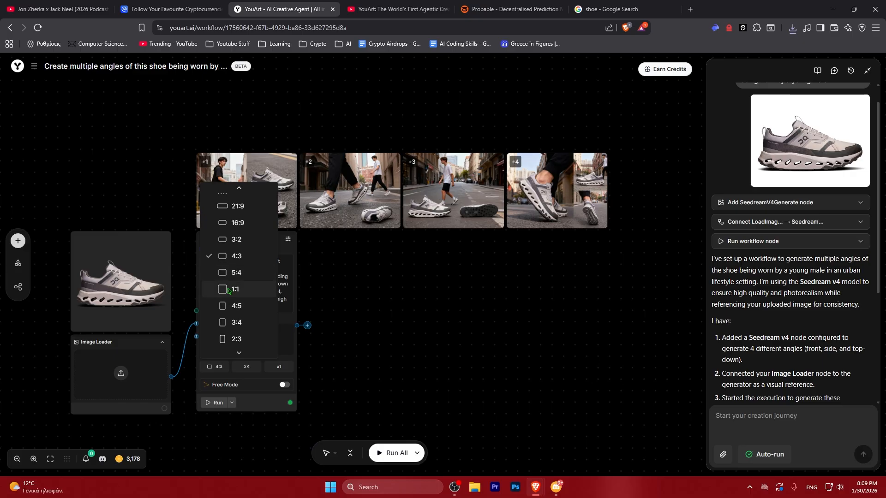
{"action": "left_click", "coordinate": [228, 289]}
{"action": "left_click", "coordinate": [279, 366]}
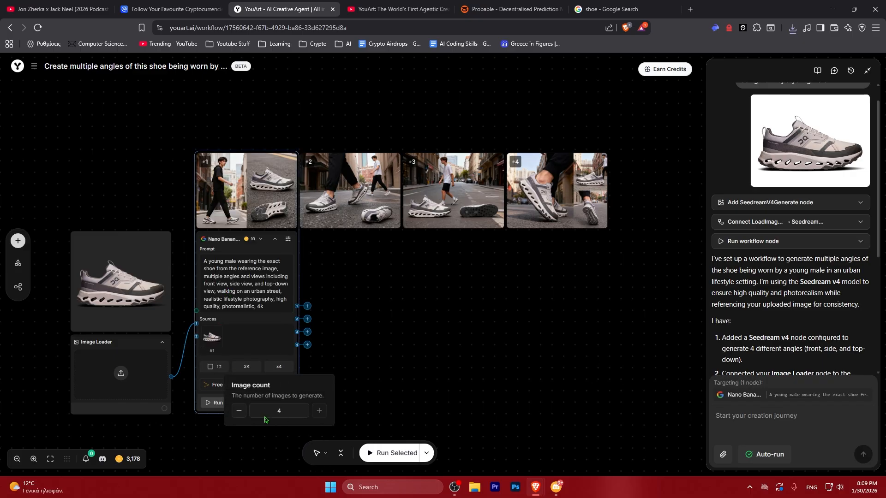
{"action": "key", "text": "Escape"}
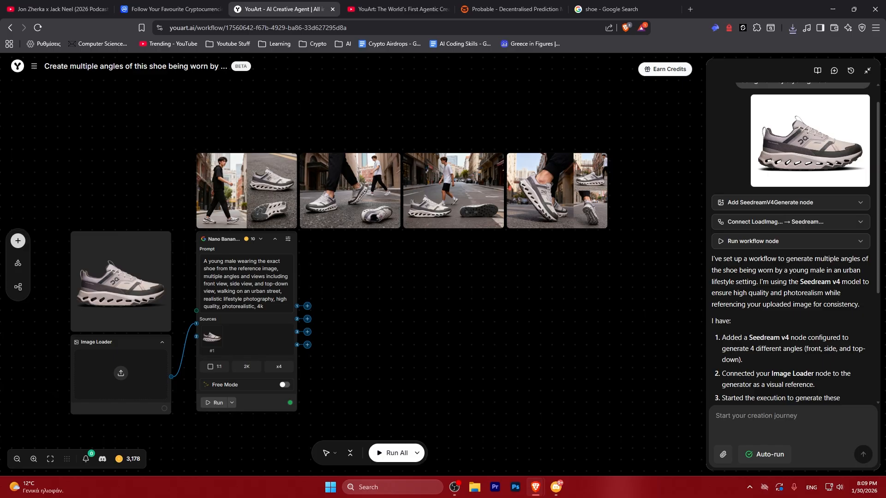
{"action": "left_click", "coordinate": [216, 403]}
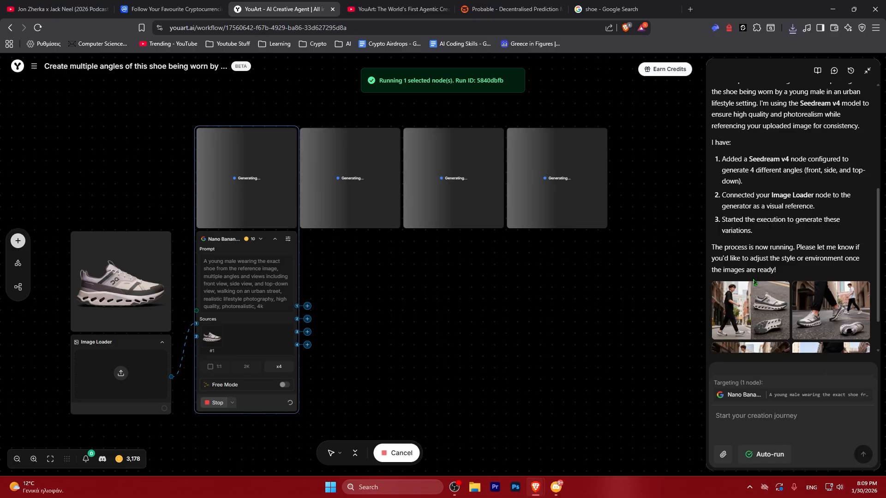
- Review the earlier generated shoe images in the chat and check the Nano Banana Pro node's settings
{"action": "scroll", "coordinate": [768, 309], "scroll_direction": "down", "scroll_amount": 2}
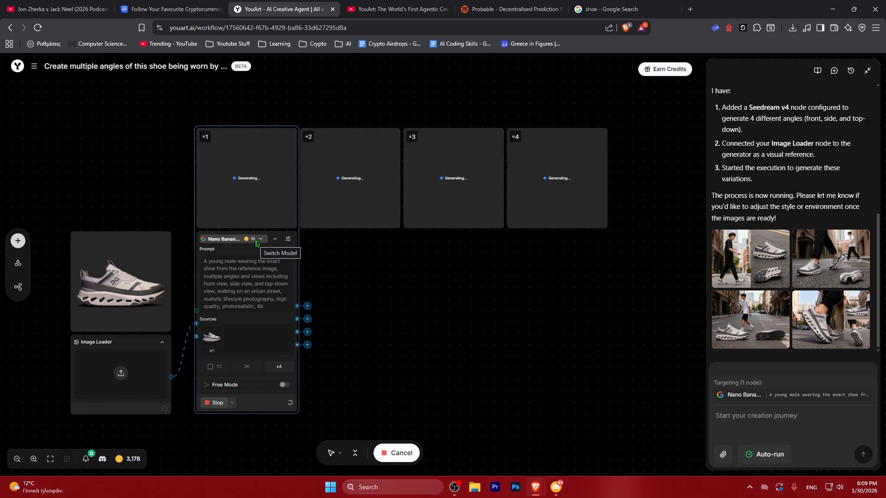
{"action": "left_click", "coordinate": [288, 239]}
{"action": "key", "text": "Escape"}
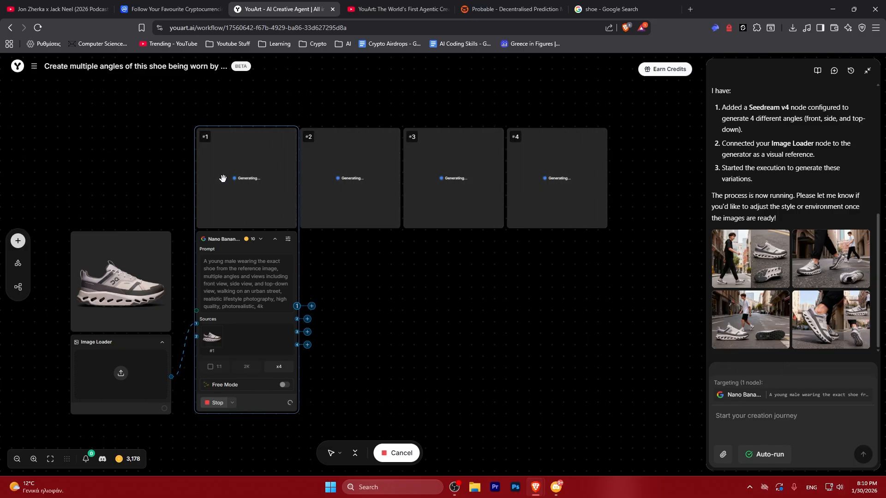
- Examine the Hailuo 02 video node, its prompt and its connection to the second generated image
{"action": "scroll", "coordinate": [222, 178], "scroll_direction": "down", "scroll_amount": 1}
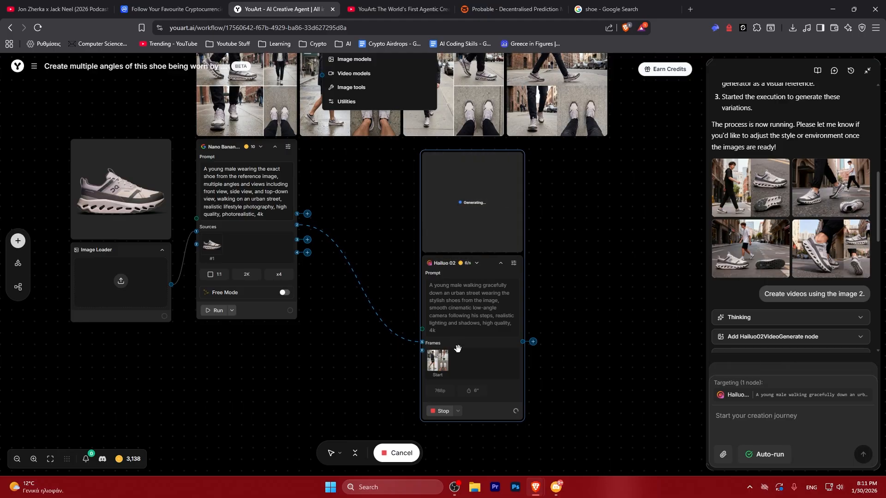
{"action": "scroll", "coordinate": [395, 284], "scroll_direction": "up", "scroll_amount": 3}
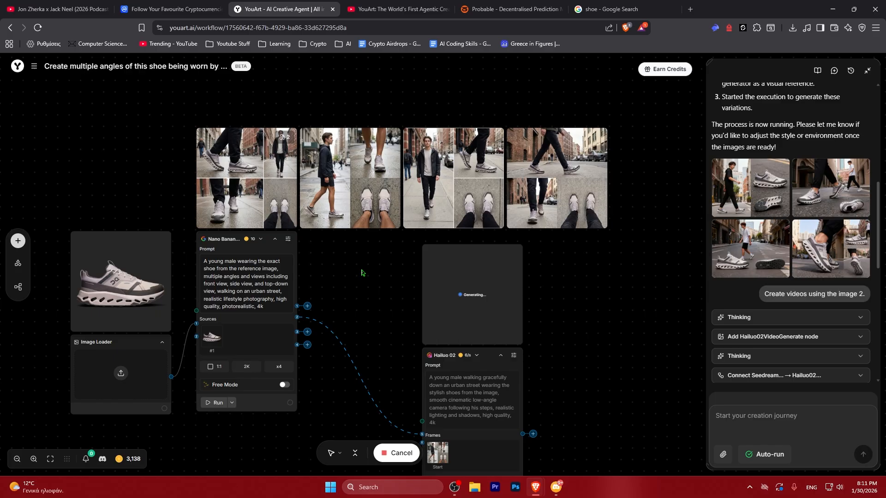
{"action": "scroll", "coordinate": [325, 244], "scroll_direction": "down", "scroll_amount": 2}
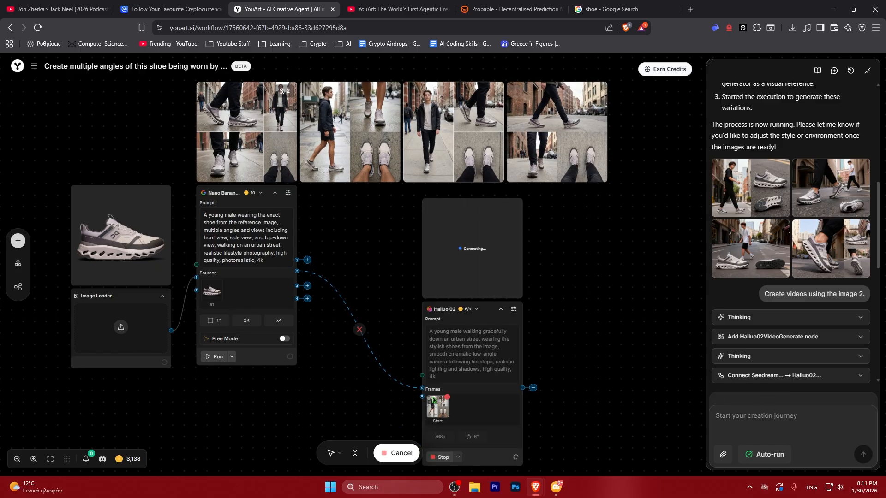
{"action": "scroll", "coordinate": [568, 334], "scroll_direction": "down", "scroll_amount": 1}
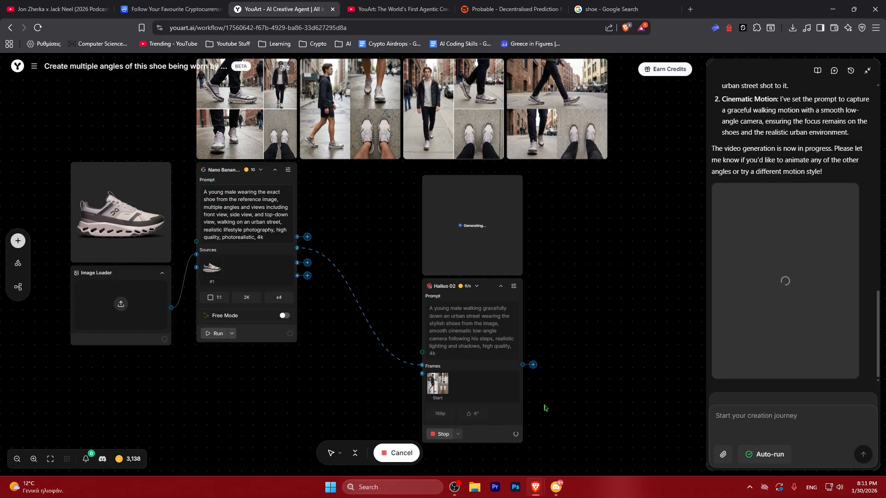
- Browse the video models available for the Hailuo 02 node, from Sora 2 to YouArt v1.3, and leave the model list
{"action": "scroll", "coordinate": [456, 268], "scroll_direction": "down", "scroll_amount": 2}
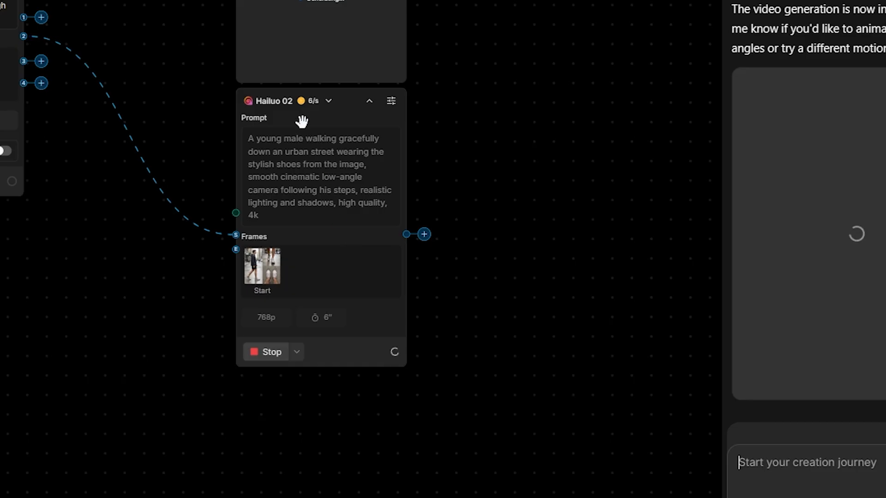
{"action": "left_click", "coordinate": [461, 202]}
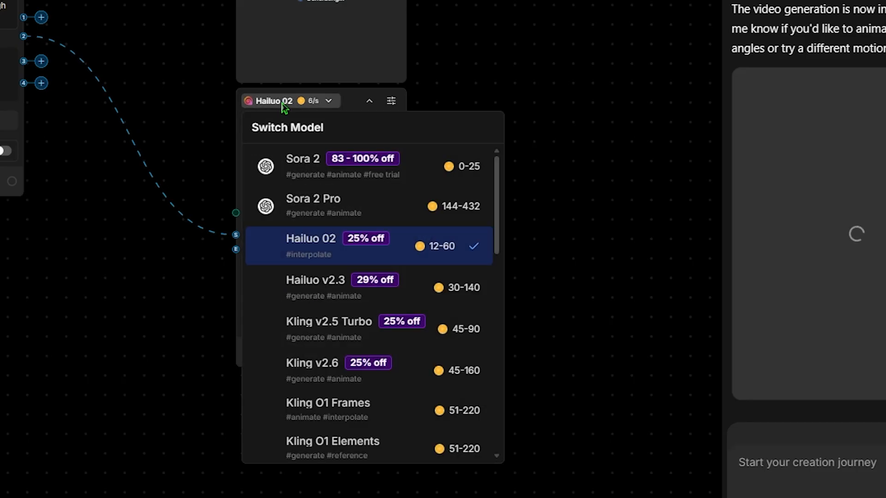
{"action": "mouse_move", "coordinate": [464, 246]}
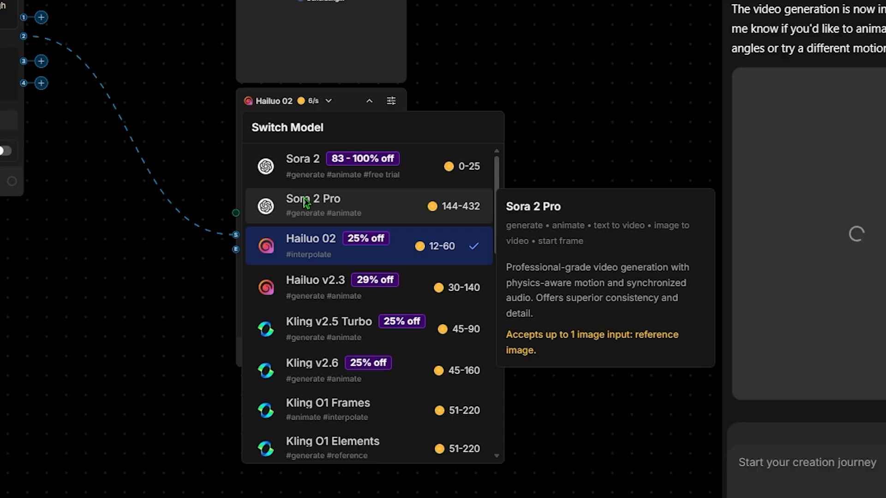
{"action": "scroll", "coordinate": [304, 245], "scroll_direction": "down", "scroll_amount": 5}
{"action": "scroll", "coordinate": [304, 249], "scroll_direction": "down", "scroll_amount": 3}
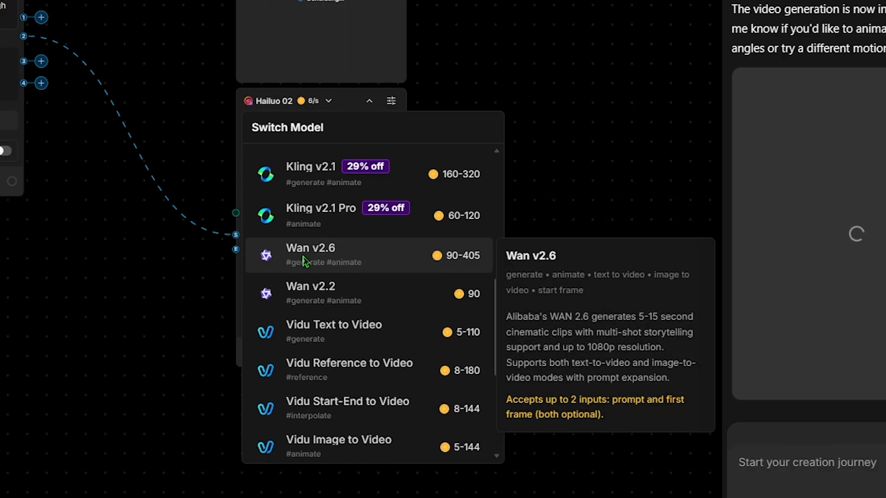
{"action": "scroll", "coordinate": [277, 208], "scroll_direction": "down", "scroll_amount": 4}
{"action": "mouse_move", "coordinate": [301, 340]}
{"action": "mouse_move", "coordinate": [460, 381]}
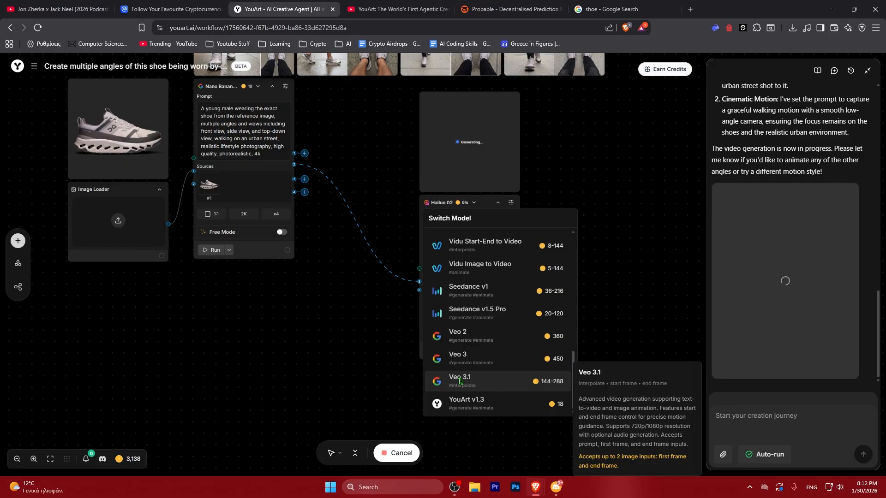
{"action": "scroll", "coordinate": [461, 323], "scroll_direction": "up", "scroll_amount": 10}
{"action": "mouse_move", "coordinate": [527, 242]}
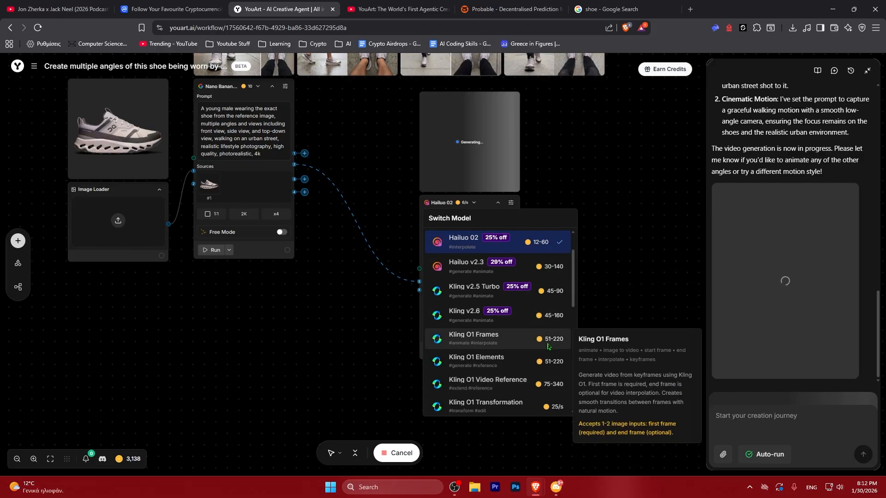
{"action": "left_click", "coordinate": [627, 270]}
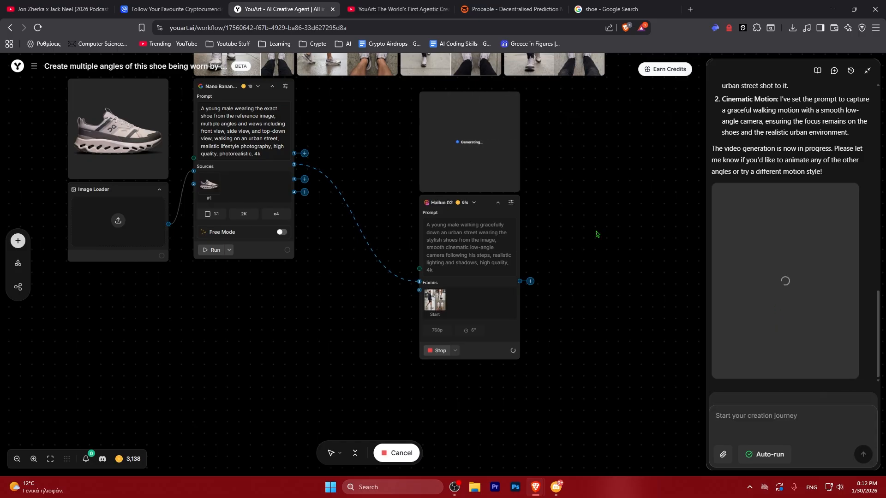
- Send the chat agent the request "Make a Sora 2 pro video of image 3." and view the node it adds
{"action": "scroll", "coordinate": [535, 208], "scroll_direction": "up", "scroll_amount": 2}
{"action": "scroll", "coordinate": [533, 203], "scroll_direction": "up", "scroll_amount": 1}
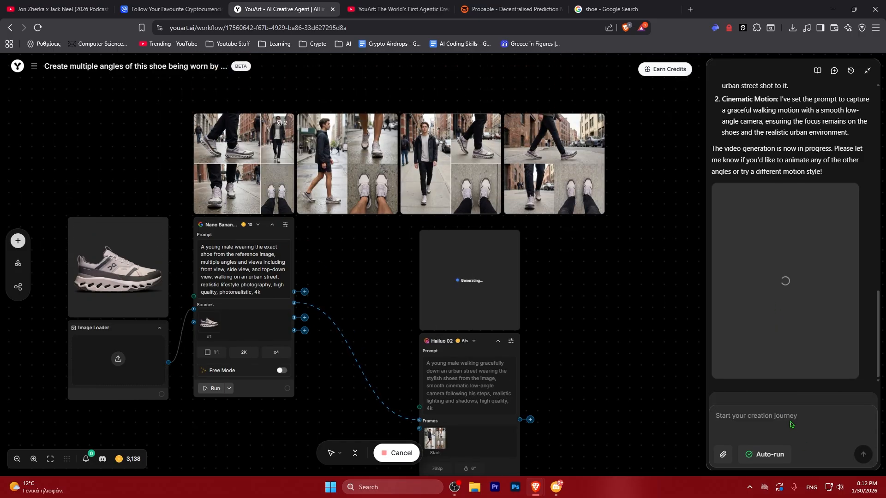
{"action": "type", "text": "Make a So"}
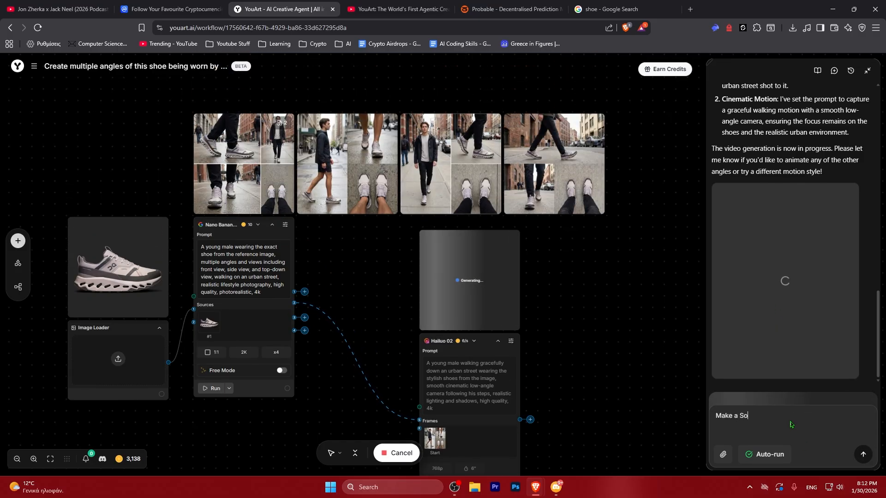
{"action": "type", "text": "ra 2 pro video of image 3."}
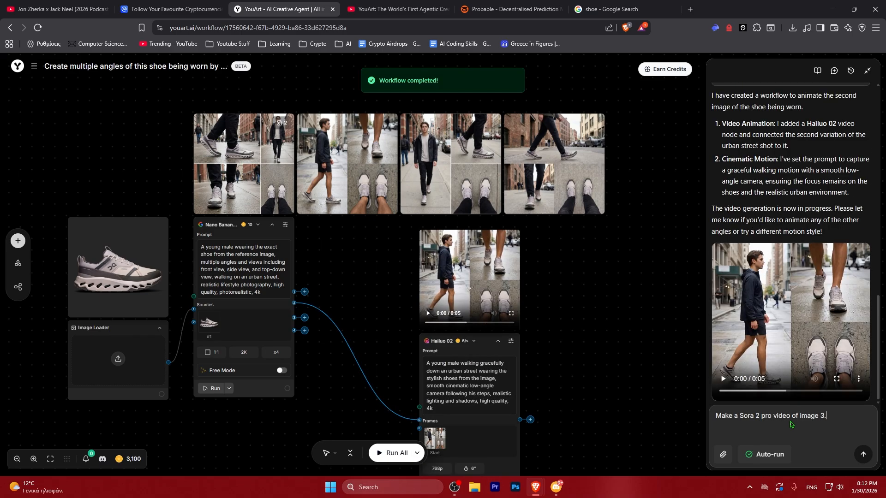
{"action": "key", "text": "Return"}
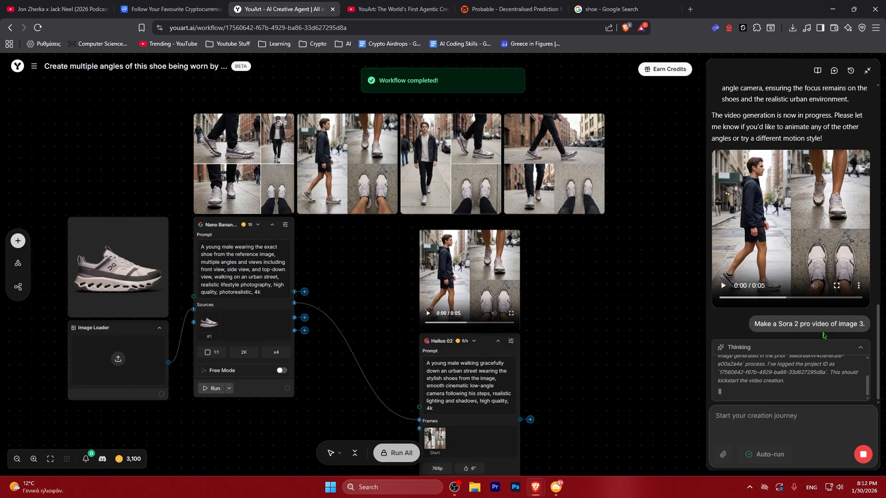
{"action": "scroll", "coordinate": [573, 341], "scroll_direction": "down", "scroll_amount": 3}
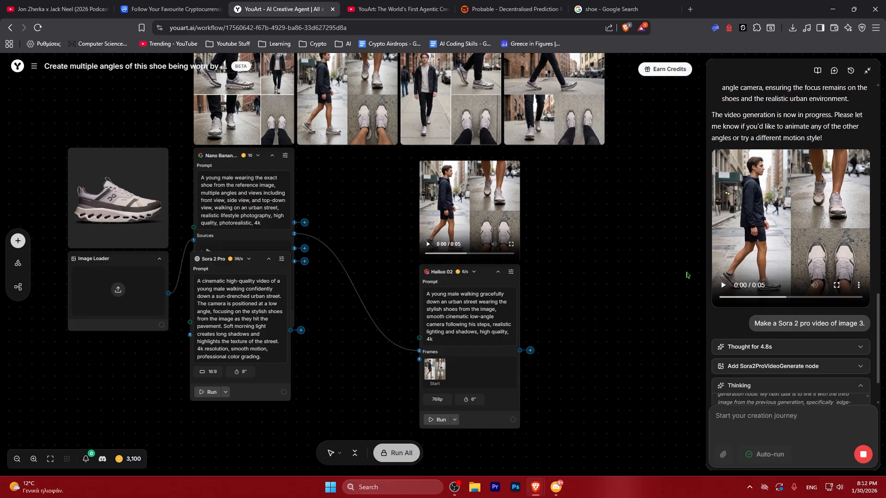
{"action": "left_click_drag", "start_coordinate": [234, 273], "coordinate": [310, 331]}
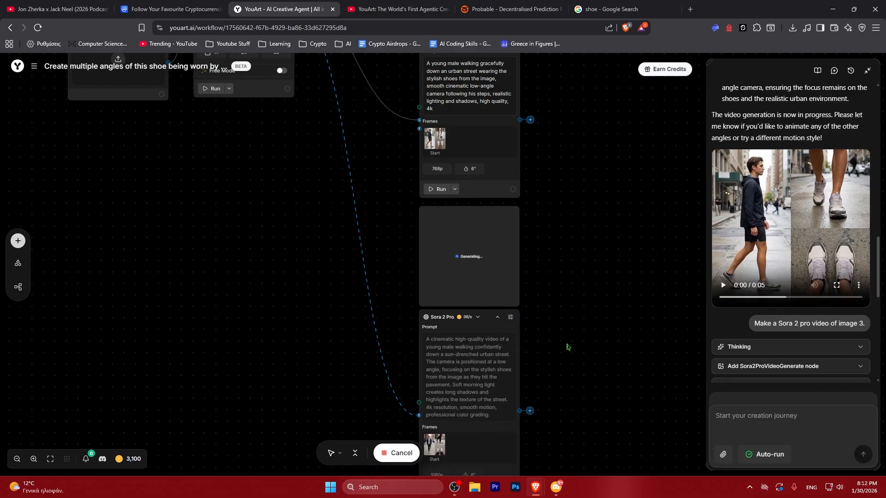
- View the Hailuo 02 video from the chat in full screen, and return to the workflow
{"action": "left_click", "coordinate": [836, 285]}
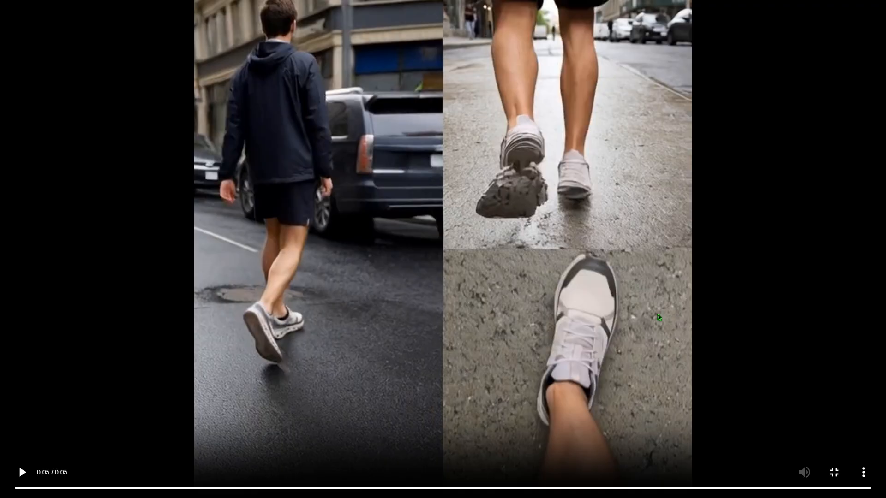
{"action": "left_click", "coordinate": [834, 473]}
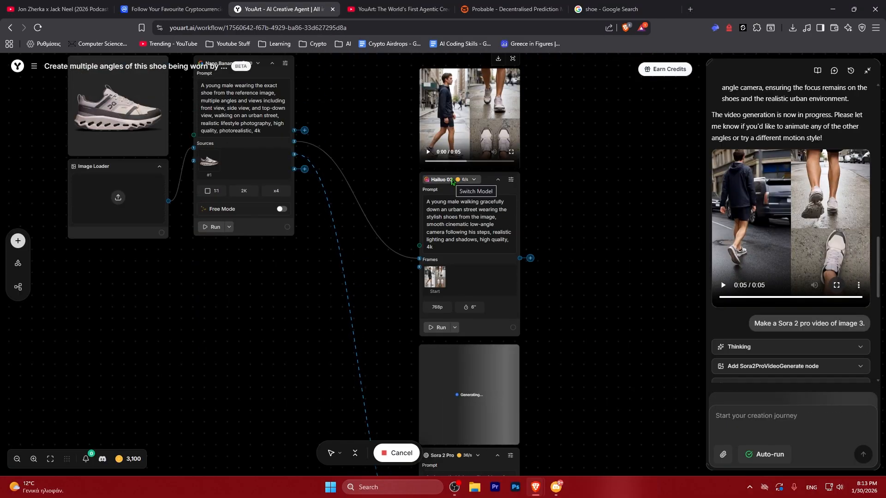
{"action": "scroll", "coordinate": [452, 182], "scroll_direction": "up", "scroll_amount": 1}
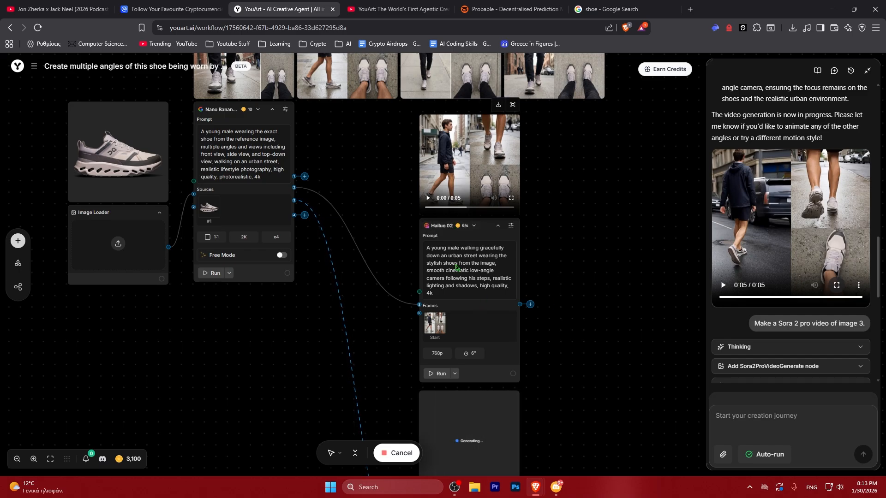
- Examine the Hailuo 02 node's prompt and compare it with the prompt and settings of the Sora 2 Pro node
{"action": "left_click_drag", "start_coordinate": [453, 293], "coordinate": [424, 247]}
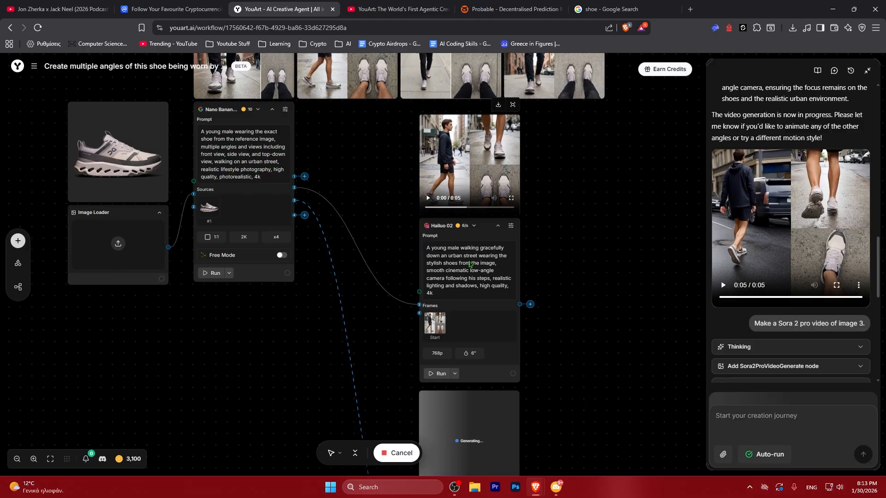
{"action": "scroll", "coordinate": [582, 363], "scroll_direction": "down", "scroll_amount": 4}
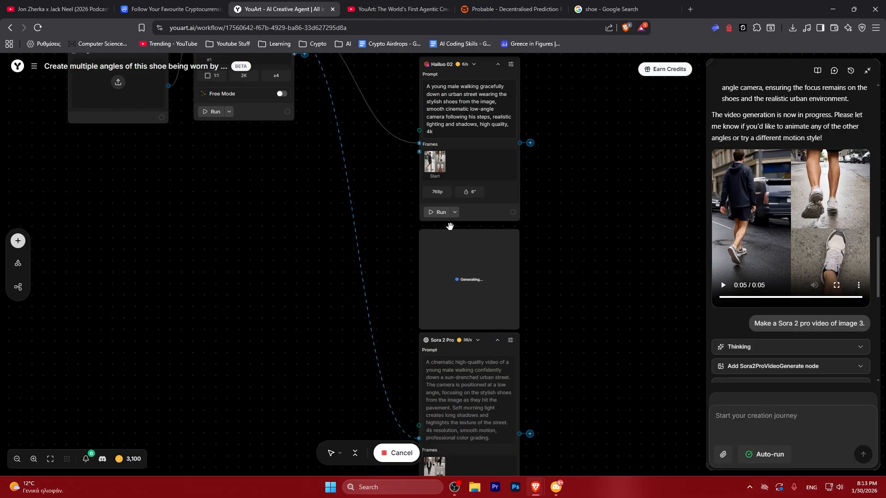
{"action": "scroll", "coordinate": [535, 318], "scroll_direction": "down", "scroll_amount": 2}
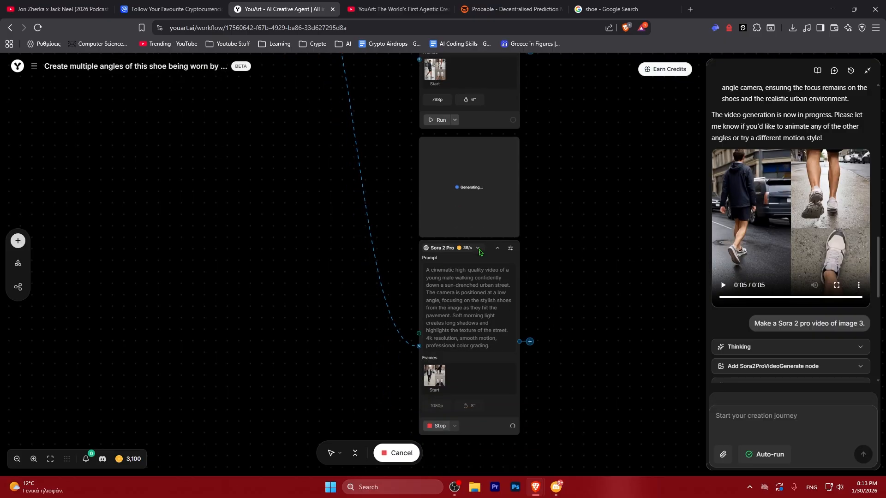
{"action": "scroll", "coordinate": [515, 303], "scroll_direction": "up", "scroll_amount": 5}
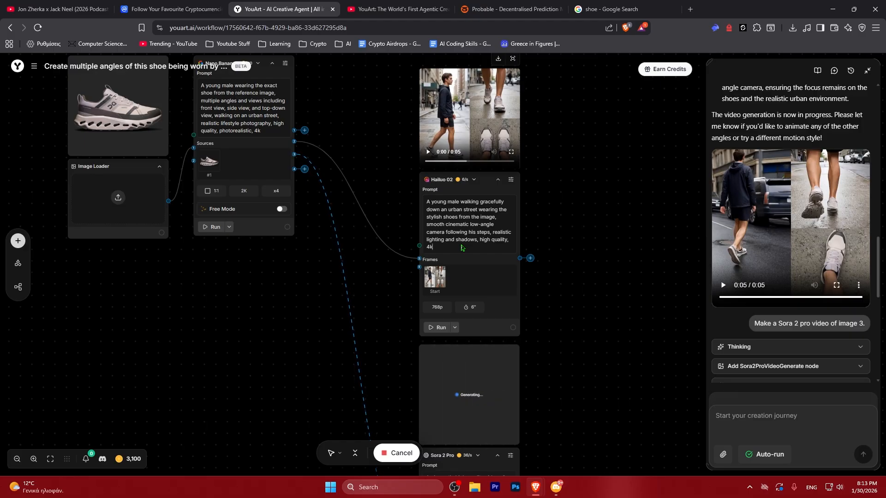
{"action": "scroll", "coordinate": [603, 310], "scroll_direction": "down", "scroll_amount": 5}
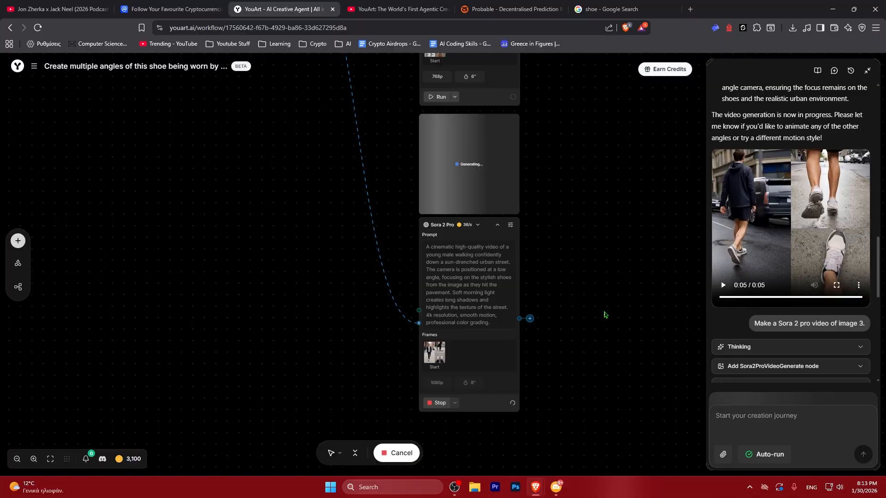
{"action": "scroll", "coordinate": [604, 315], "scroll_direction": "up", "scroll_amount": 8}
- Show the workflow guides, view the blank form for adding a guide, and check the chat history
{"action": "left_click", "coordinate": [817, 71]}
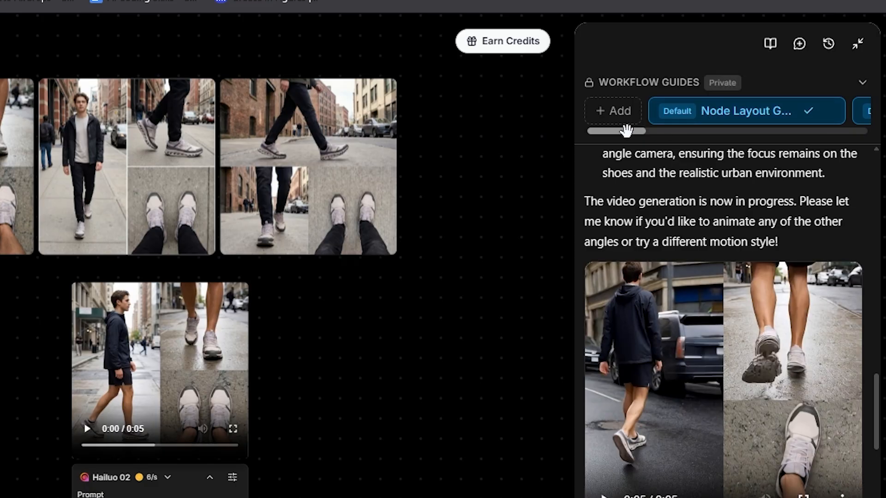
{"action": "mouse_move", "coordinate": [740, 121]}
{"action": "left_mouse_down"}
{"action": "mouse_move", "coordinate": [782, 125]}
{"action": "mouse_move", "coordinate": [731, 123]}
{"action": "left_mouse_up"}
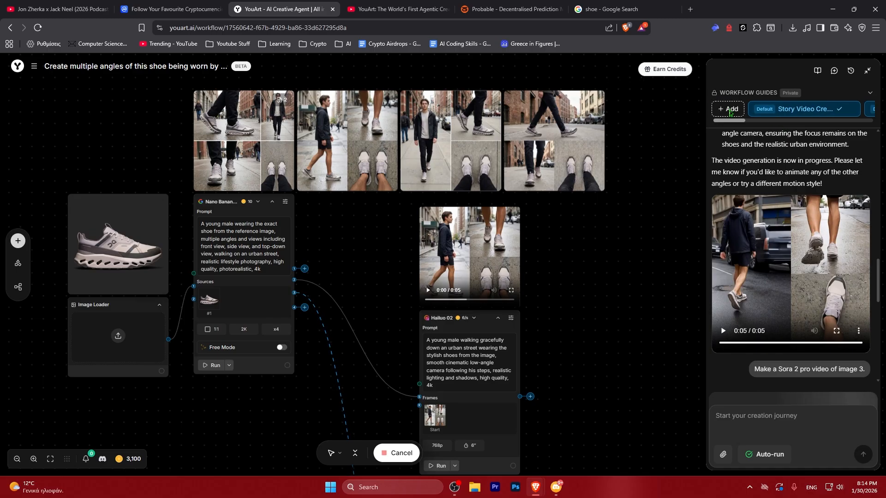
{"action": "left_click", "coordinate": [731, 111]}
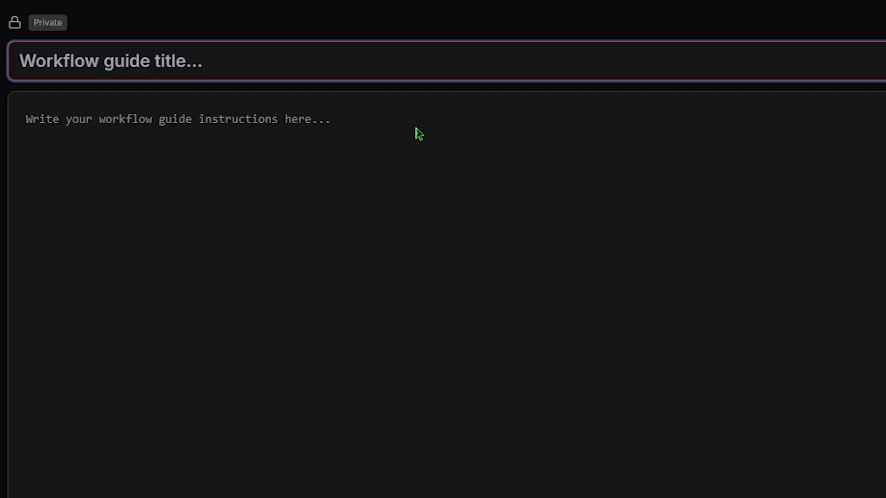
{"action": "left_click", "coordinate": [210, 135]}
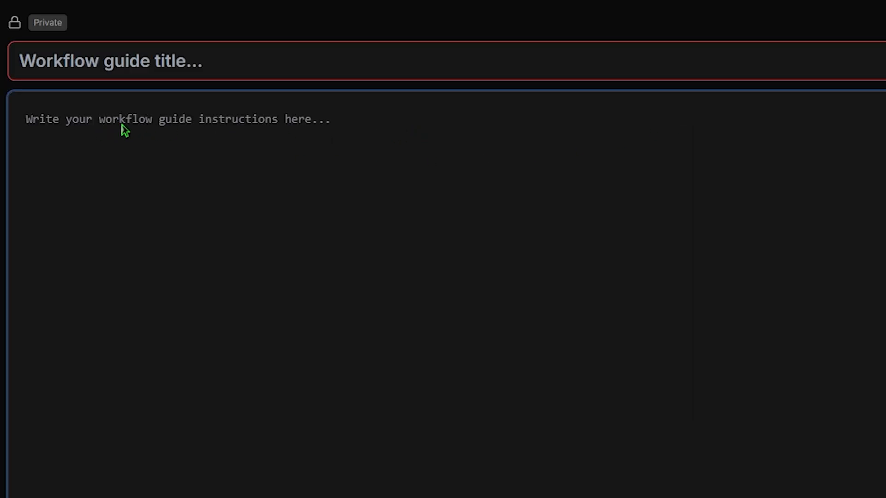
{"action": "left_click", "coordinate": [543, 69]}
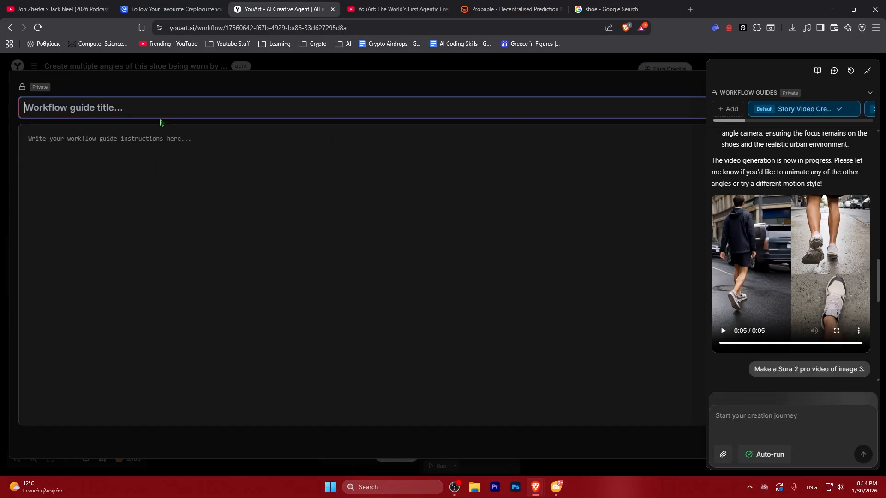
{"action": "left_click", "coordinate": [533, 248]}
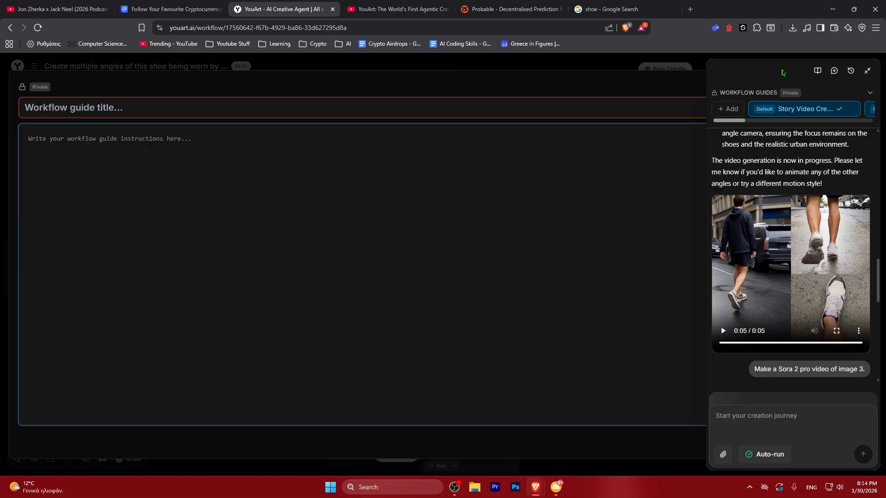
{"action": "key", "text": "Escape"}
{"action": "left_click", "coordinate": [732, 112]}
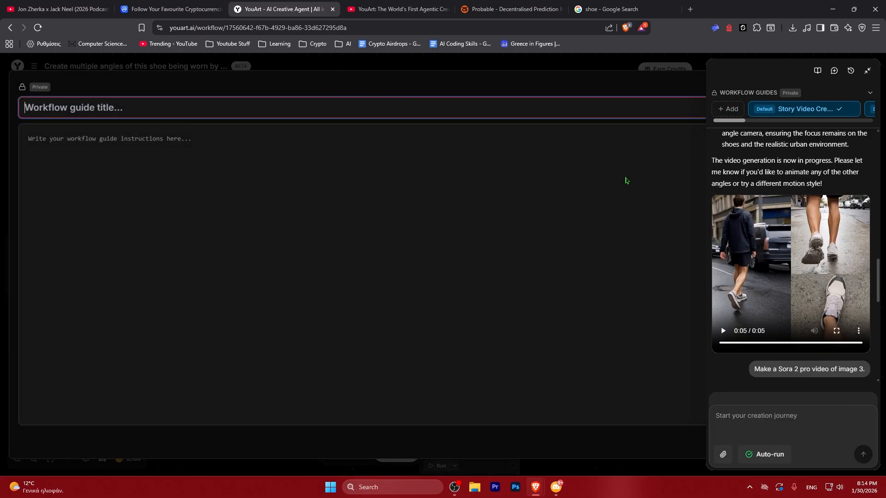
{"action": "left_click", "coordinate": [851, 71]}
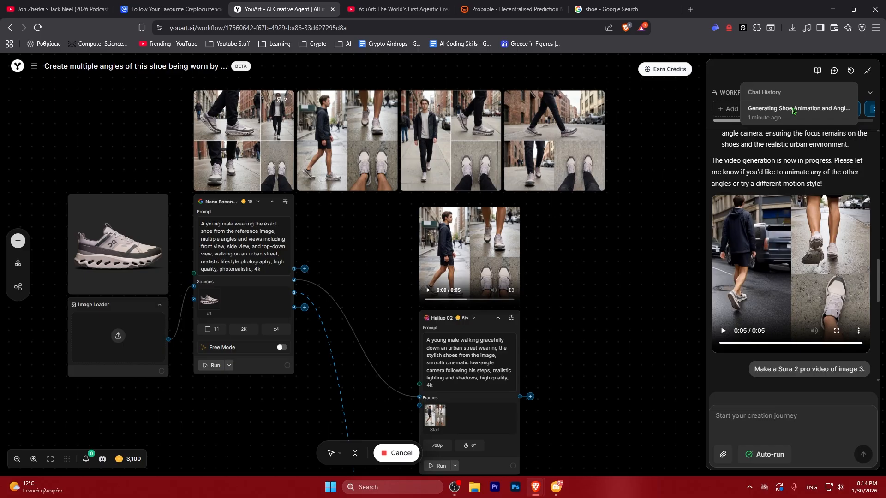
{"action": "left_click", "coordinate": [755, 72]}
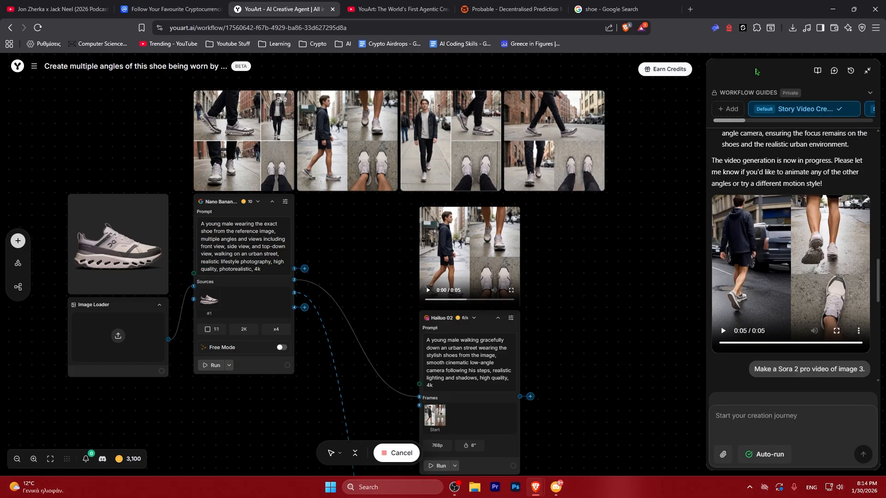
- Open the node library, expand the Image Tools category and look through the available nodes
{"action": "left_click", "coordinate": [18, 262]}
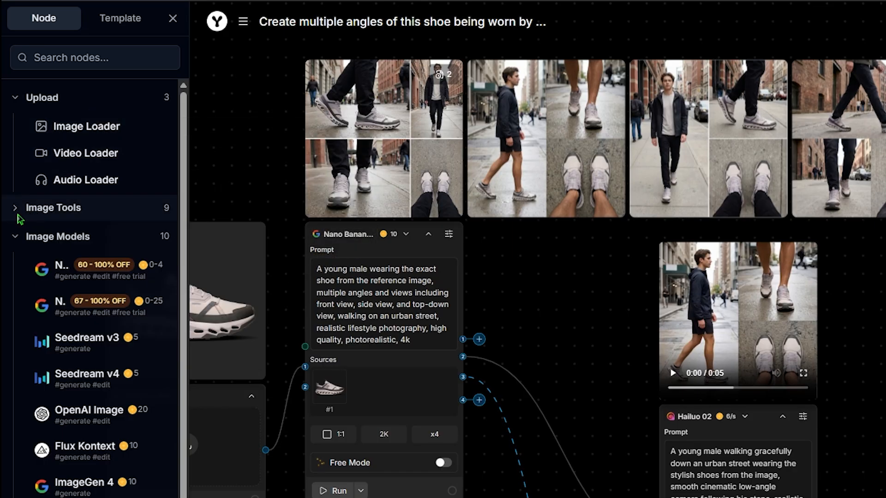
{"action": "left_click", "coordinate": [27, 185]}
{"action": "scroll", "coordinate": [53, 251], "scroll_direction": "down", "scroll_amount": 4}
{"action": "scroll", "coordinate": [50, 240], "scroll_direction": "up", "scroll_amount": 4}
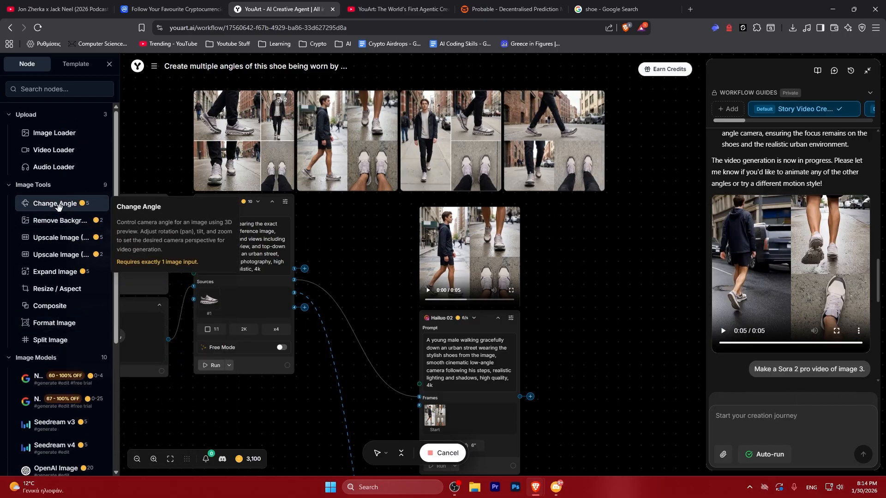
- Switch the template library from Mine to Public and browse the workflow templates
{"action": "scroll", "coordinate": [60, 395], "scroll_direction": "down", "scroll_amount": 5}
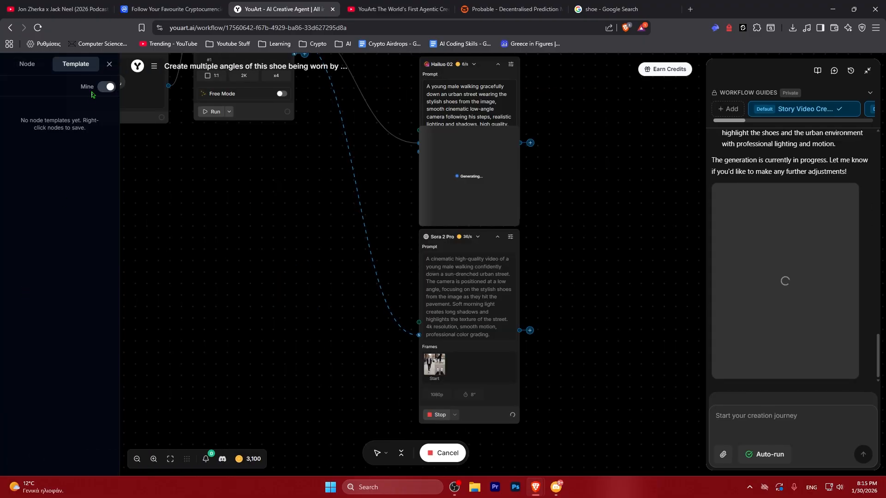
{"action": "left_click", "coordinate": [106, 86]}
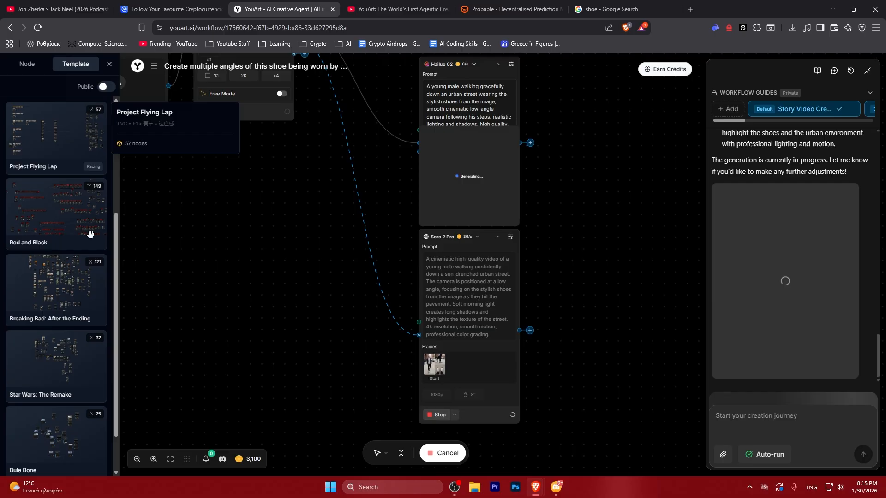
{"action": "scroll", "coordinate": [55, 276], "scroll_direction": "down", "scroll_amount": 5}
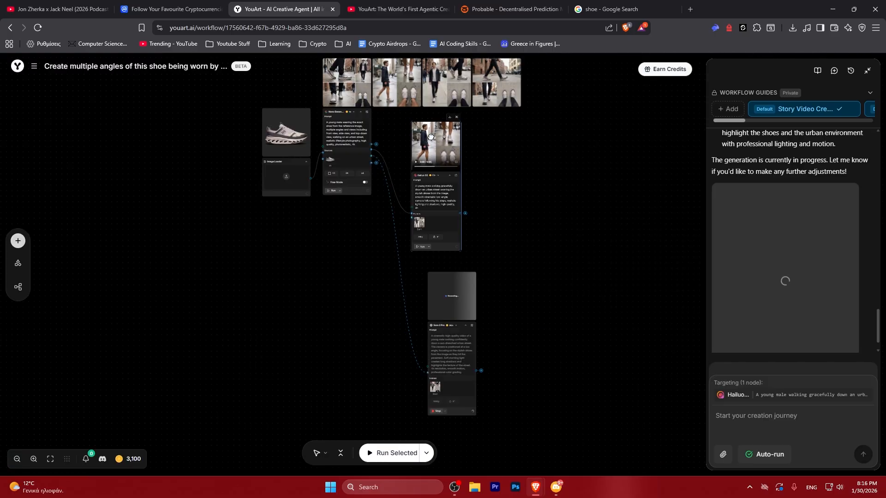
- Place the Hailuo 02 node directly above the Sora 2 Pro node and close the gap between the two nodes
{"action": "left_click_drag", "start_coordinate": [436, 138], "coordinate": [453, 136]}
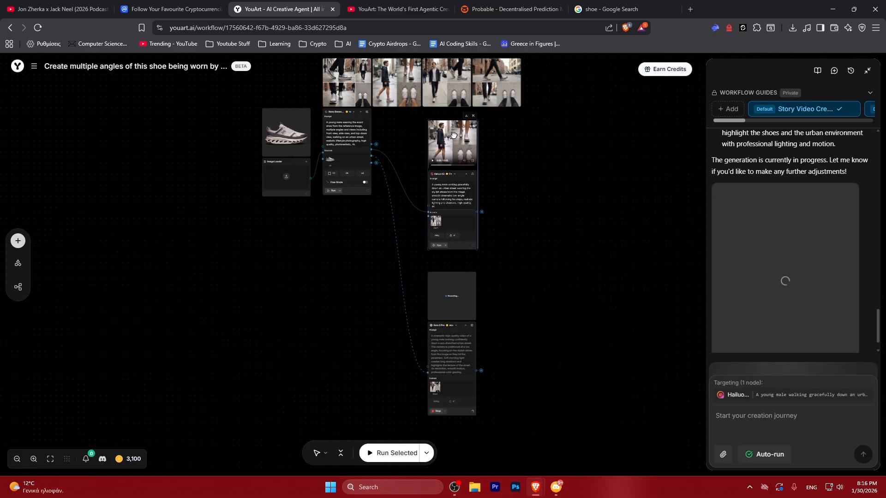
{"action": "left_click", "coordinate": [548, 193]}
{"action": "left_click_drag", "start_coordinate": [447, 305], "coordinate": [451, 292]}
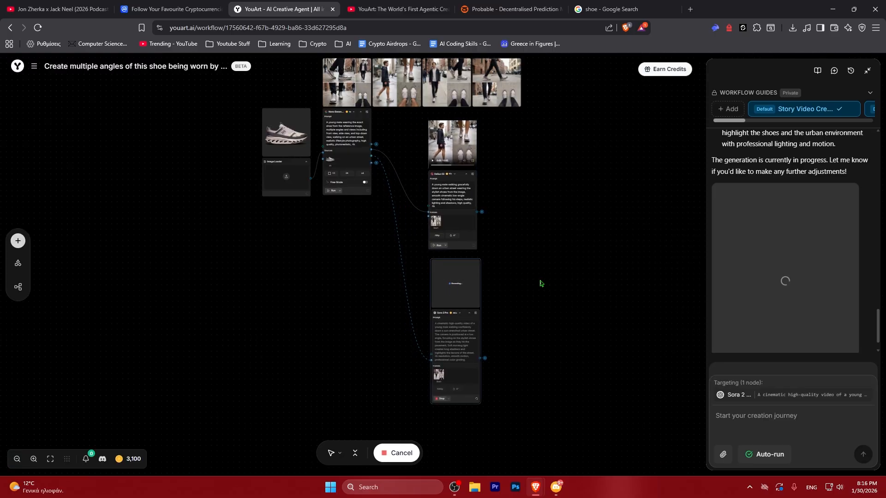
{"action": "left_click", "coordinate": [546, 284]}
{"action": "left_click_drag", "start_coordinate": [581, 292], "coordinate": [415, 319]}
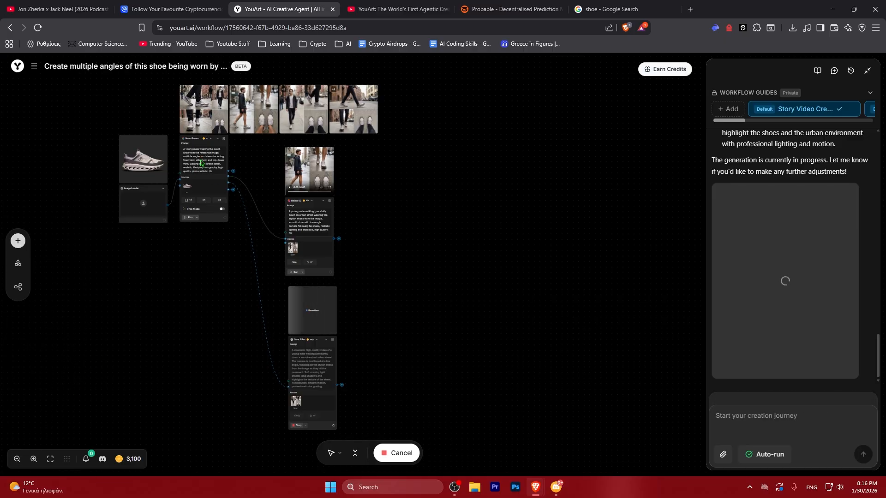
- Spread out the workflow, moving the Image Loader away from the Nano Banana node and stacking the Hailuo 02 and Sora 2 Pro nodes on its opposite side
{"action": "left_click_drag", "start_coordinate": [201, 163], "coordinate": [212, 171]}
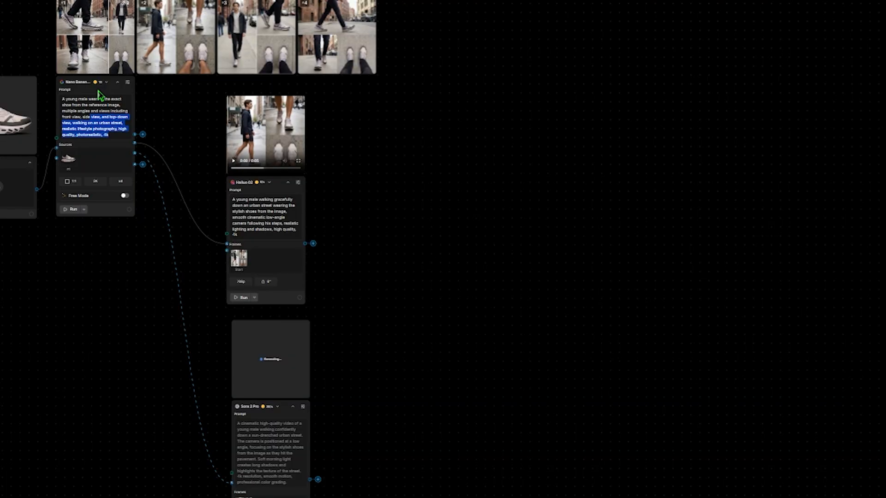
{"action": "mouse_move", "coordinate": [98, 94]}
{"action": "left_mouse_down"}
{"action": "mouse_move", "coordinate": [75, 132]}
{"action": "mouse_move", "coordinate": [91, 145]}
{"action": "mouse_move", "coordinate": [110, 90]}
{"action": "left_mouse_up"}
{"action": "left_click_drag", "start_coordinate": [137, 141], "coordinate": [74, 130]}
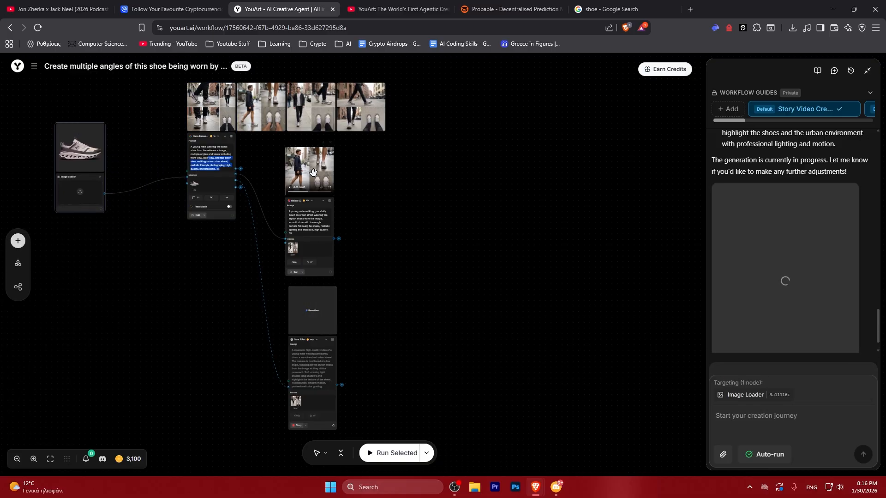
{"action": "left_click_drag", "start_coordinate": [313, 172], "coordinate": [493, 153]}
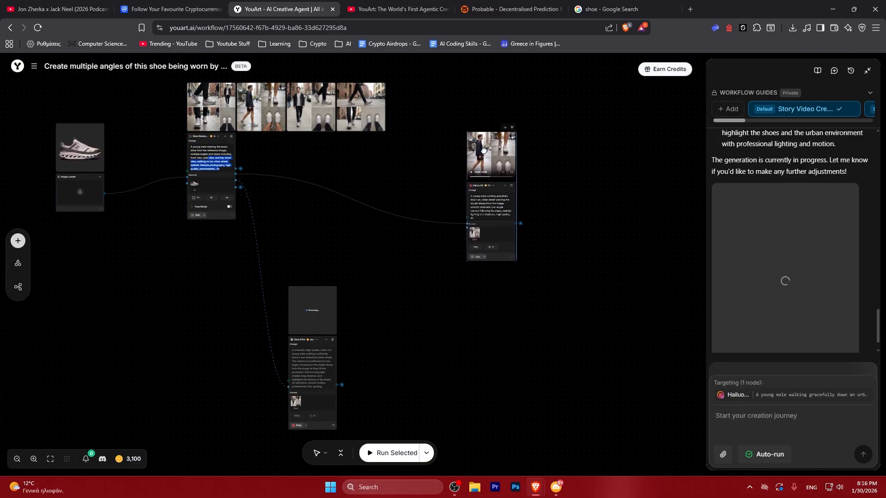
{"action": "left_click_drag", "start_coordinate": [313, 310], "coordinate": [501, 285]}
{"action": "left_click", "coordinate": [595, 241]}
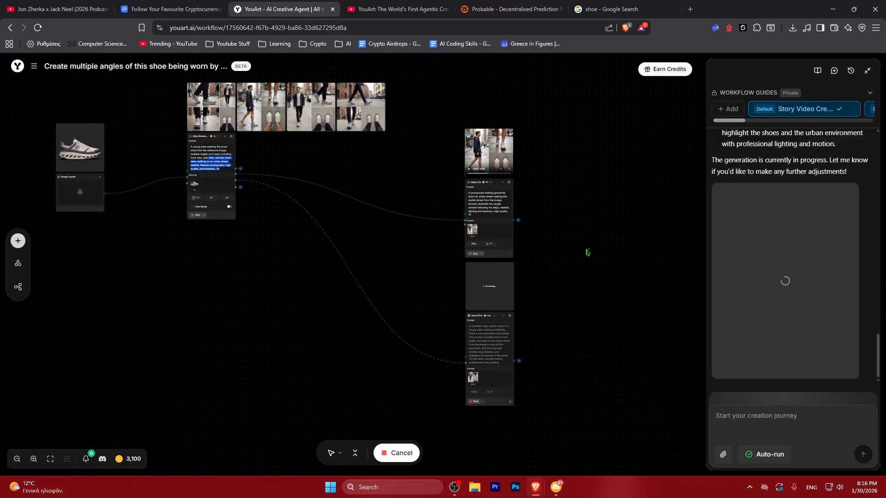
- Turn off Auto-run for the chat assistant
{"action": "left_click_drag", "start_coordinate": [580, 251], "coordinate": [810, 308]}
{"action": "left_click_drag", "start_coordinate": [469, 284], "coordinate": [233, 316]}
{"action": "left_click_drag", "start_coordinate": [202, 206], "coordinate": [147, 59]}
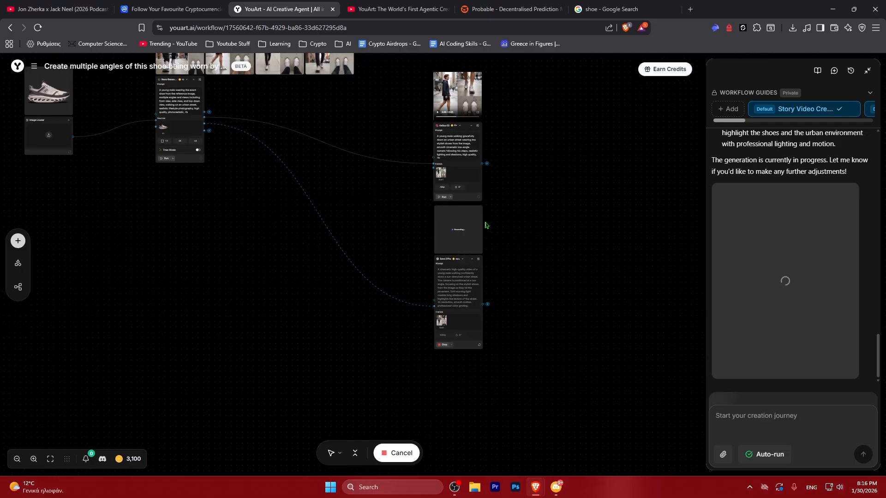
{"action": "left_click", "coordinate": [466, 242]}
{"action": "left_click", "coordinate": [584, 246]}
{"action": "left_click", "coordinate": [780, 456]}
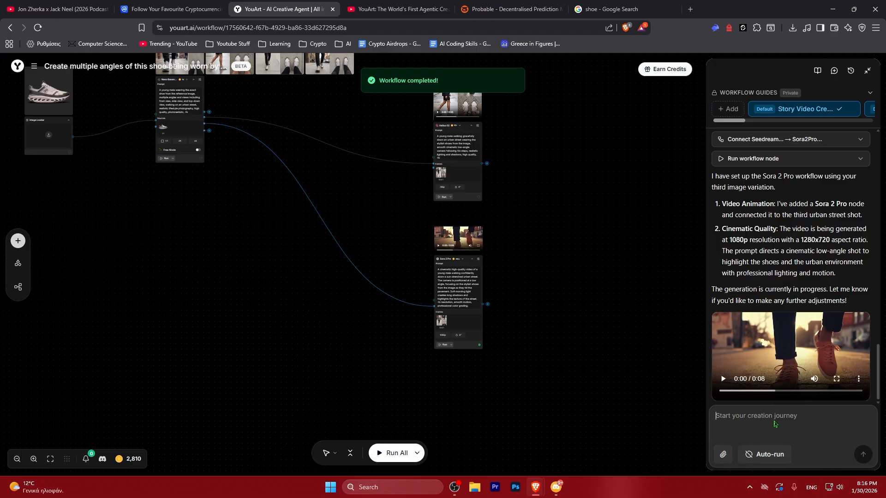
{"action": "left_click", "coordinate": [739, 432]}
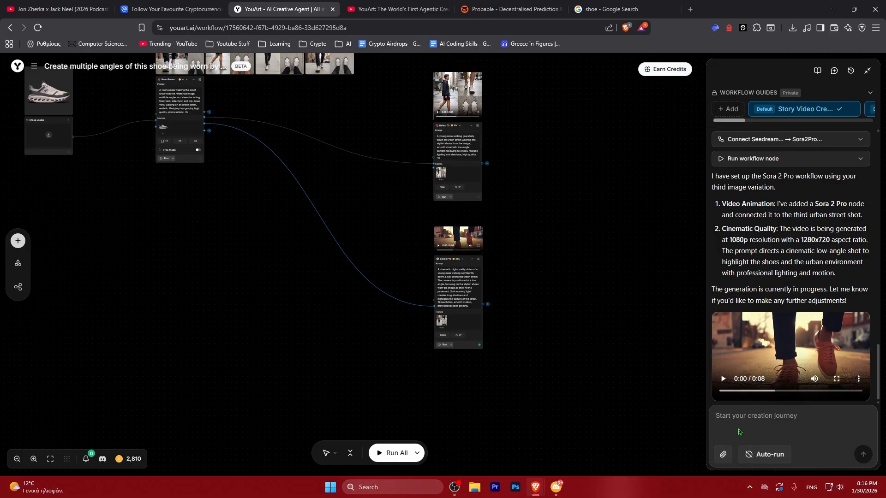
- Play the generated Sora 2 Pro video in full screen and return to the workflow
{"action": "left_click", "coordinate": [836, 379]}
{"action": "left_click", "coordinate": [460, 328]}
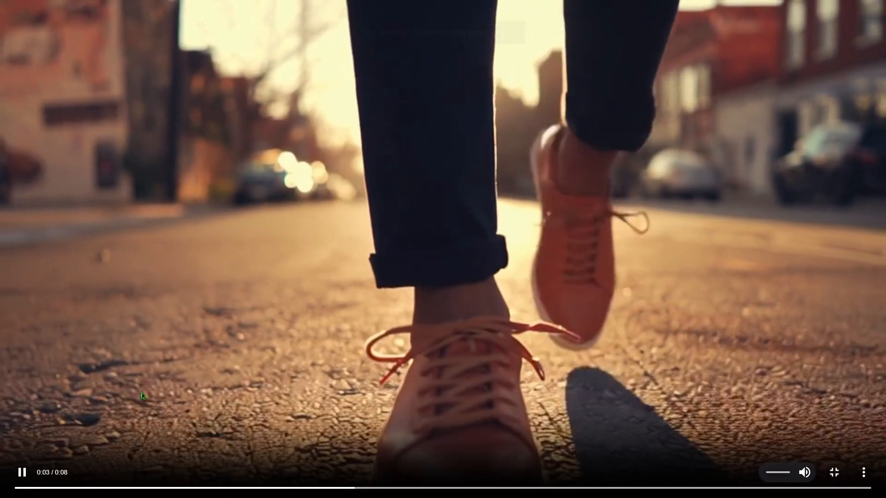
{"action": "key", "text": "Escape"}
- Move the Sora 2 Pro node away from the Hailuo 02 node and switch its model to Veo 3.1
{"action": "left_click_drag", "start_coordinate": [456, 346], "coordinate": [346, 292]}
{"action": "scroll", "coordinate": [346, 292], "scroll_direction": "up", "scroll_amount": 3}
{"action": "scroll", "coordinate": [346, 292], "scroll_direction": "up", "scroll_amount": 3}
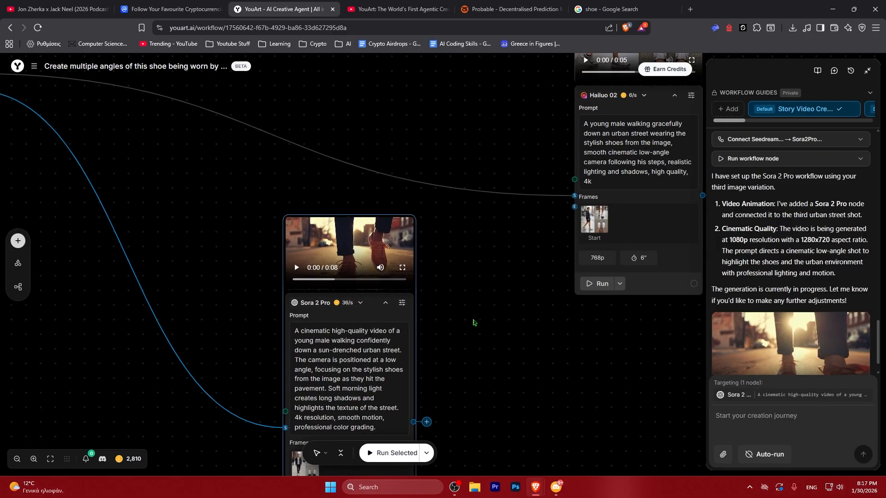
{"action": "scroll", "coordinate": [477, 320], "scroll_direction": "down", "scroll_amount": 3}
{"action": "left_click", "coordinate": [323, 189]}
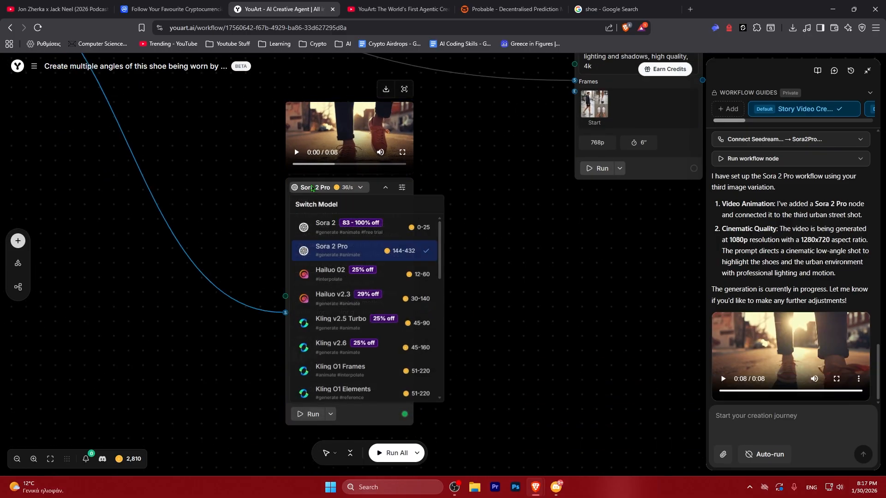
{"action": "scroll", "coordinate": [339, 345], "scroll_direction": "down", "scroll_amount": 5}
{"action": "left_click", "coordinate": [327, 371]}
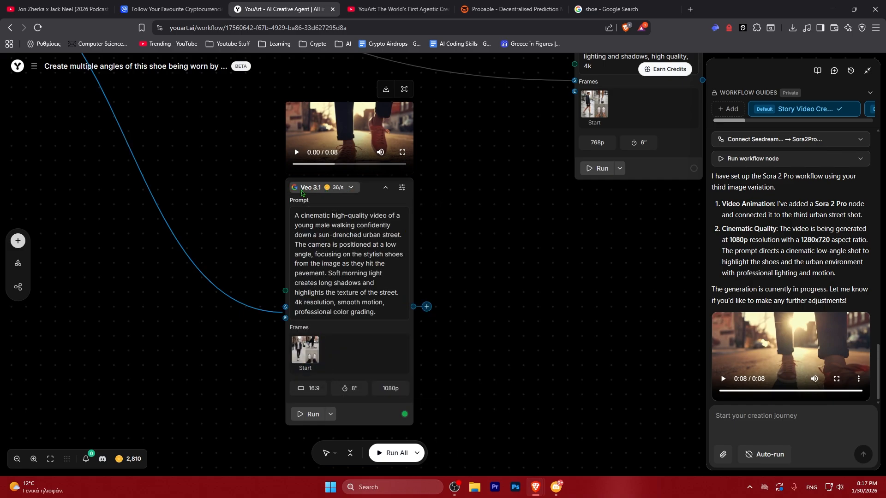
{"action": "left_click", "coordinate": [308, 189]}
{"action": "scroll", "coordinate": [337, 323], "scroll_direction": "down", "scroll_amount": 5}
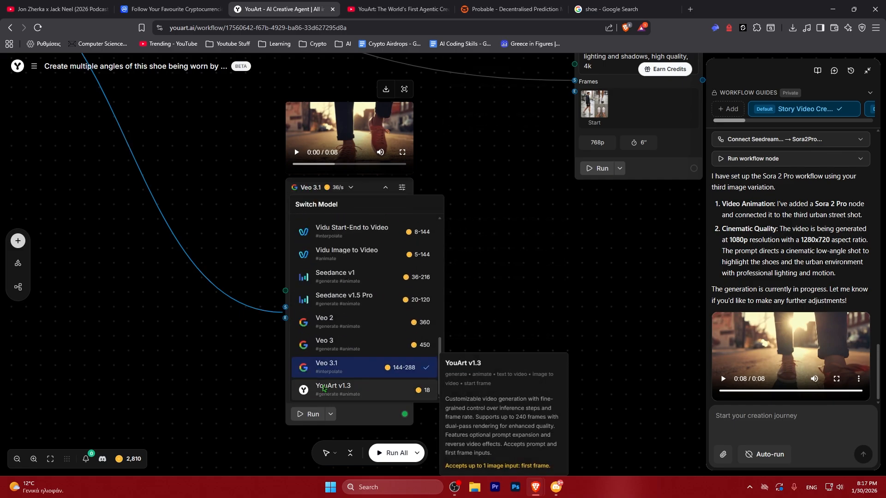
{"action": "left_click", "coordinate": [332, 364]}
- Start a batch run of the Veo 3.1 node with the number of runs set to 2
{"action": "left_click", "coordinate": [330, 414]}
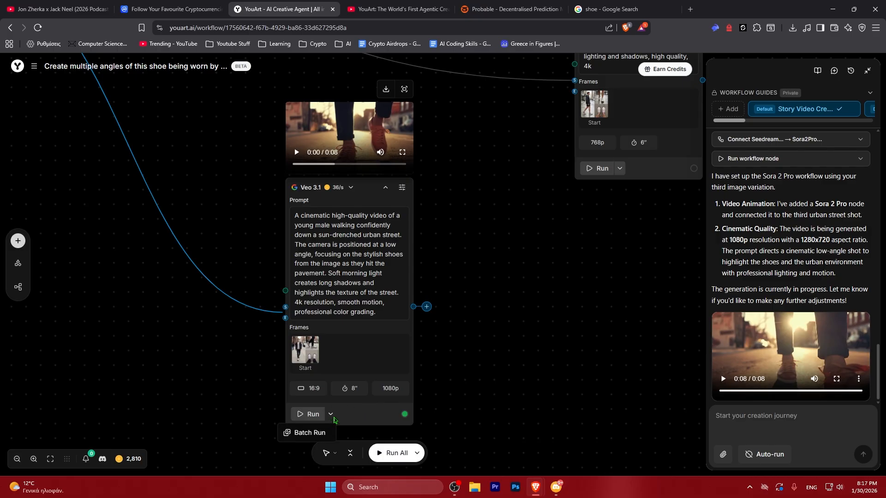
{"action": "left_click", "coordinate": [306, 432]}
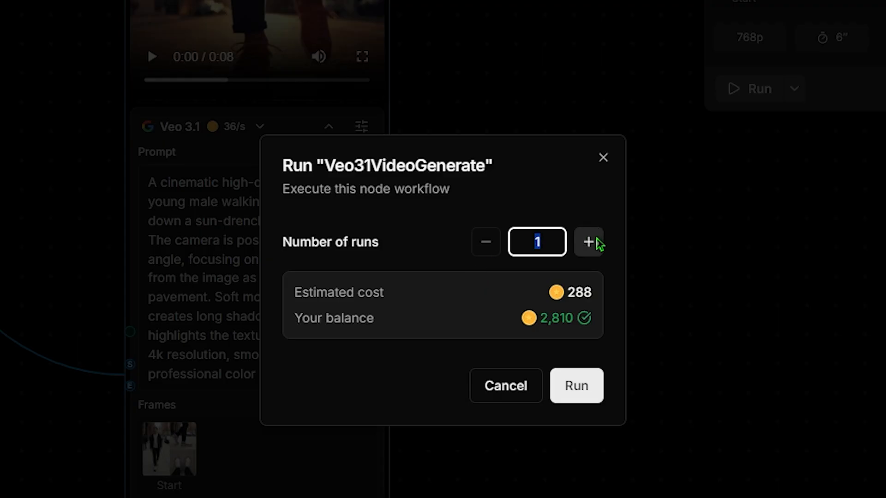
{"action": "left_click", "coordinate": [588, 242]}
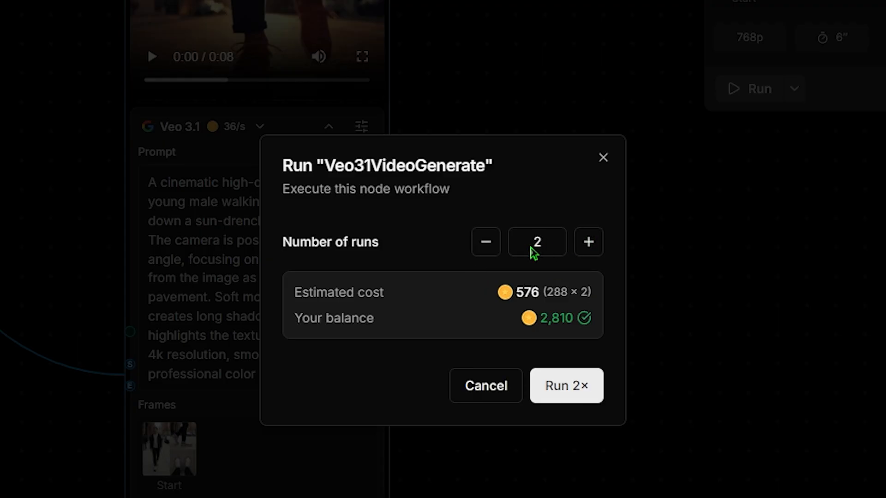
{"action": "left_click", "coordinate": [566, 387]}
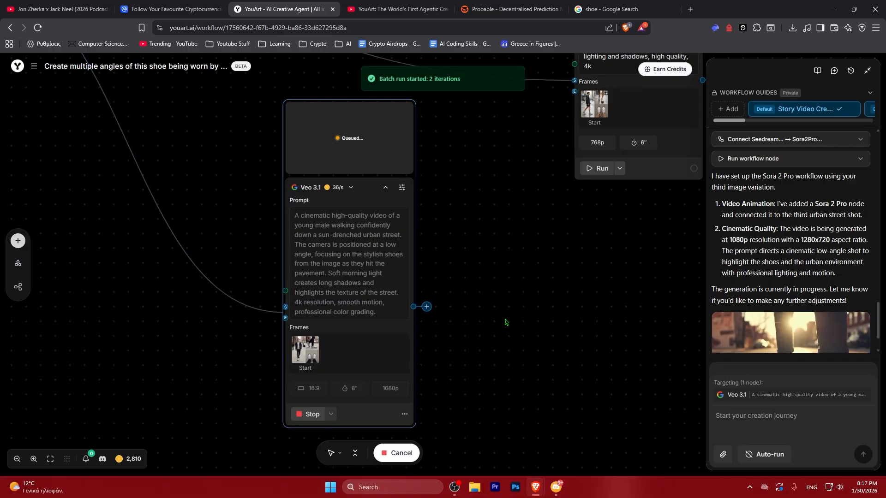
- Move the Veo 3.1 node farther from the Hailuo 02 node, to just below the Nano Banana node
{"action": "scroll", "coordinate": [535, 392], "scroll_direction": "down", "scroll_amount": 3}
{"action": "scroll", "coordinate": [488, 320], "scroll_direction": "down", "scroll_amount": 2}
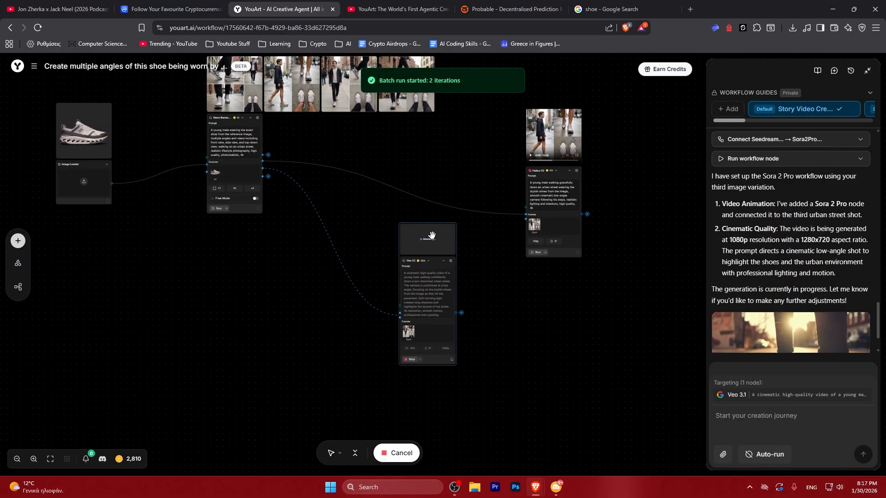
{"action": "left_click_drag", "start_coordinate": [431, 236], "coordinate": [374, 240]}
{"action": "scroll", "coordinate": [453, 327], "scroll_direction": "up", "scroll_amount": 2}
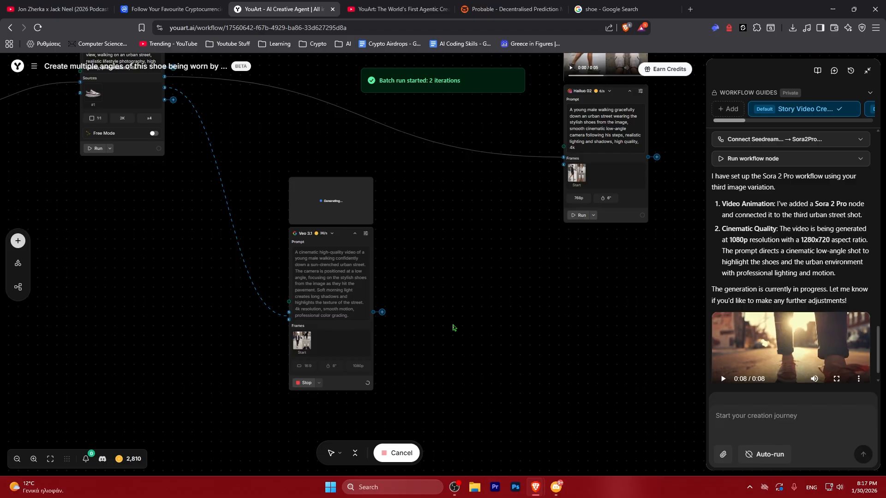
{"action": "scroll", "coordinate": [453, 327], "scroll_direction": "up", "scroll_amount": 1}
{"action": "left_click", "coordinate": [313, 184]}
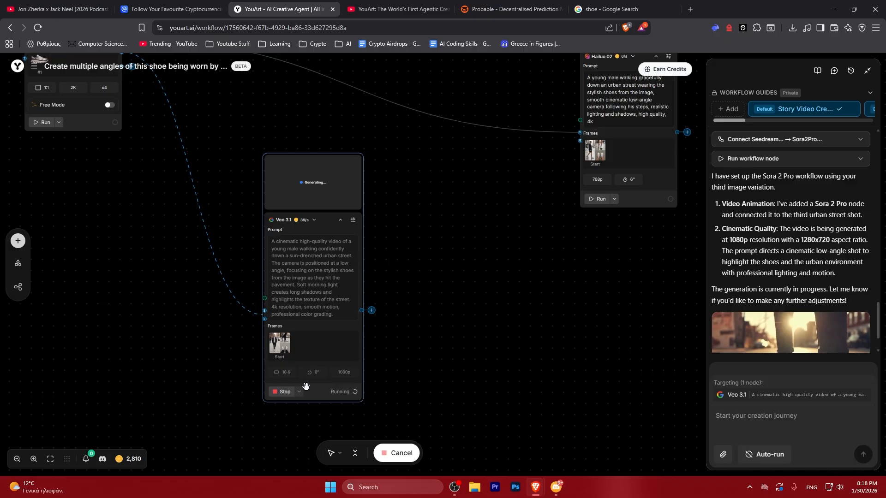
{"action": "left_click_drag", "start_coordinate": [331, 198], "coordinate": [244, 204]}
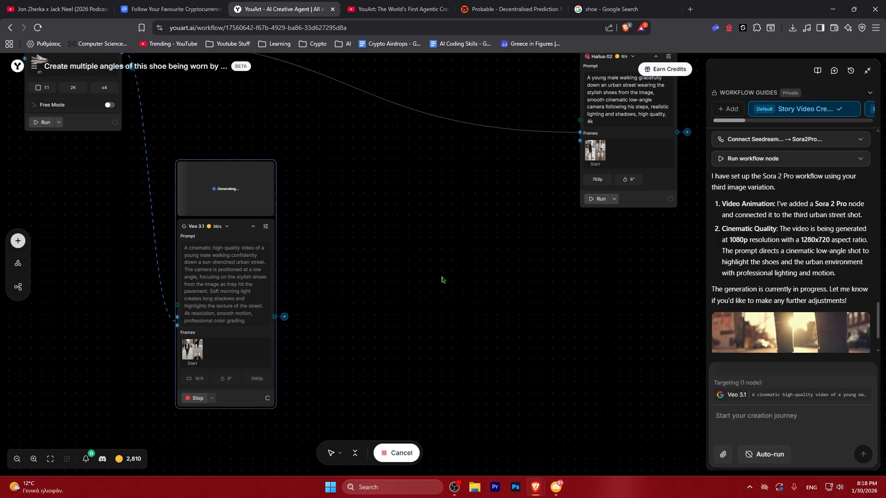
{"action": "left_click", "coordinate": [431, 390]}
{"action": "scroll", "coordinate": [801, 294], "scroll_direction": "down", "scroll_amount": 1}
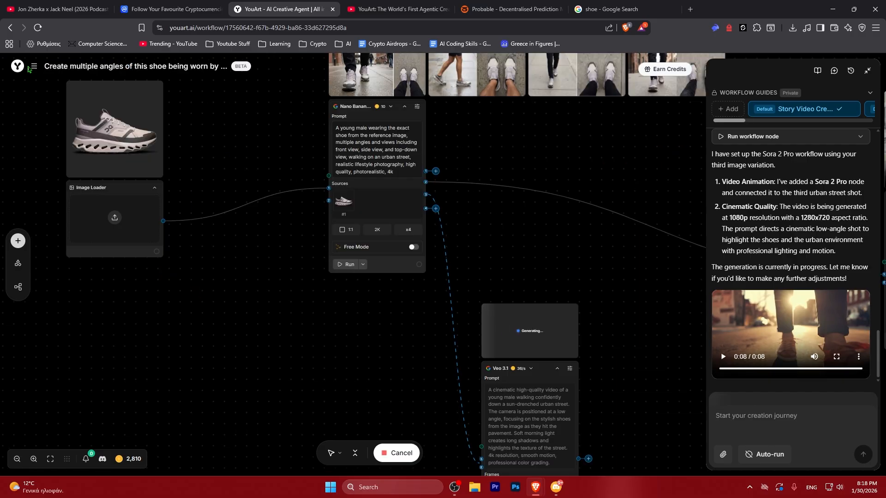
- Switch the interface to the light theme and look over the whole workflow in it
{"action": "left_click", "coordinate": [32, 67]}
{"action": "left_click", "coordinate": [64, 193]}
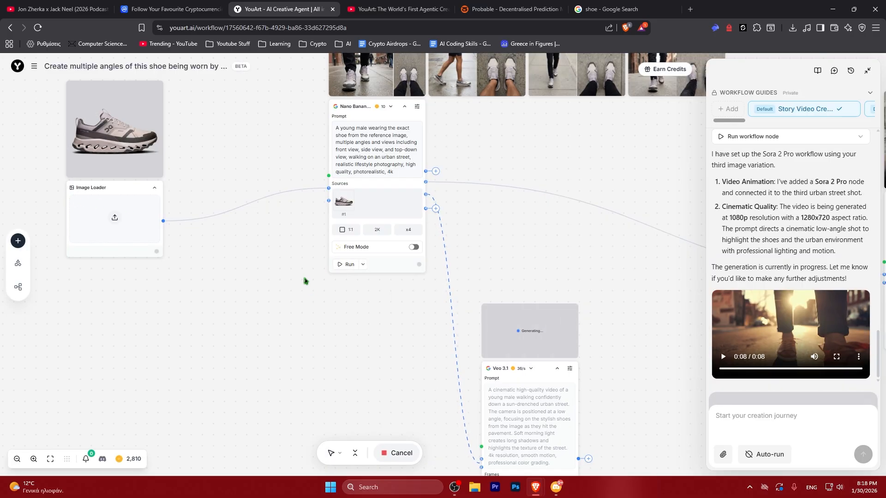
{"action": "scroll", "coordinate": [303, 280], "scroll_direction": "down", "scroll_amount": 4}
{"action": "left_click_drag", "start_coordinate": [354, 297], "coordinate": [121, 261]}
{"action": "scroll", "coordinate": [46, 257], "scroll_direction": "down", "scroll_amount": 1}
{"action": "scroll", "coordinate": [445, 227], "scroll_direction": "down", "scroll_amount": 5}
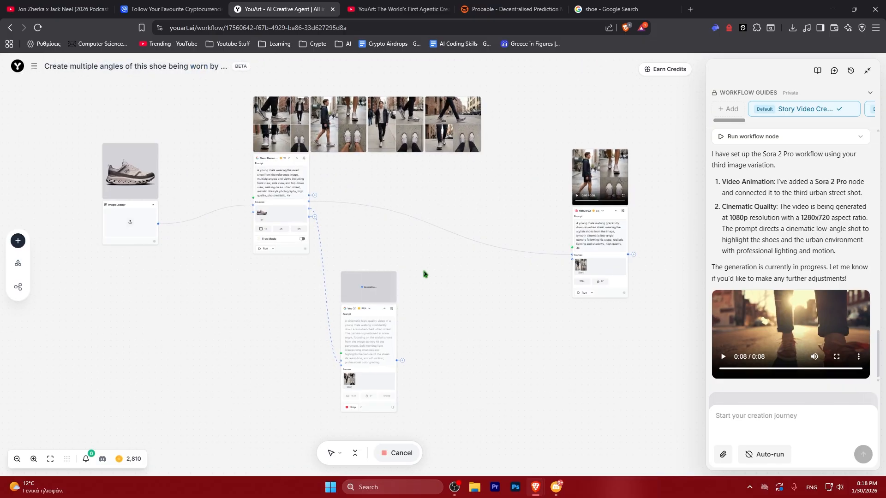
{"action": "left_click_drag", "start_coordinate": [423, 273], "coordinate": [303, 225]}
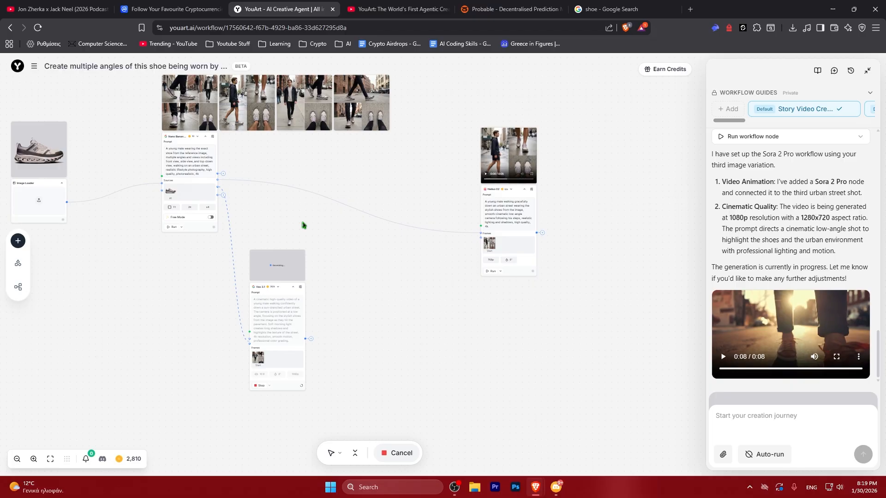
- Show the Earn Free Credits information, read the invite terms and close it
{"action": "left_click", "coordinate": [666, 71]}
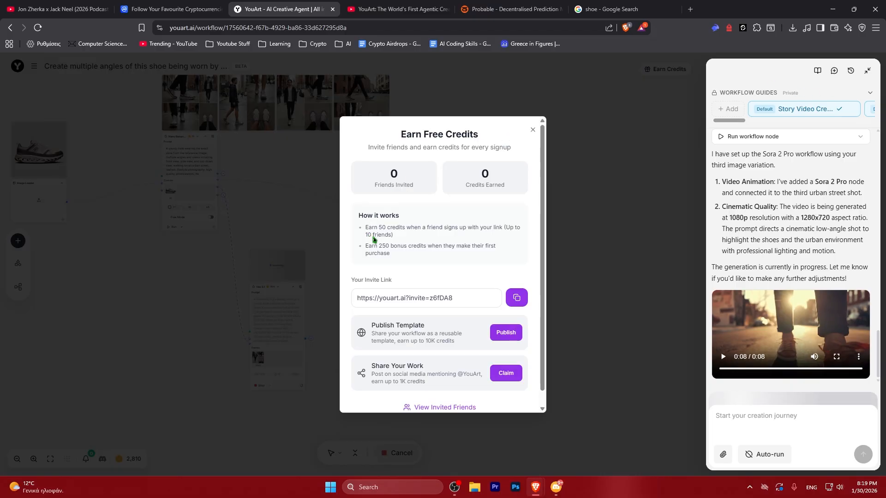
{"action": "left_click_drag", "start_coordinate": [358, 298], "coordinate": [466, 300]}
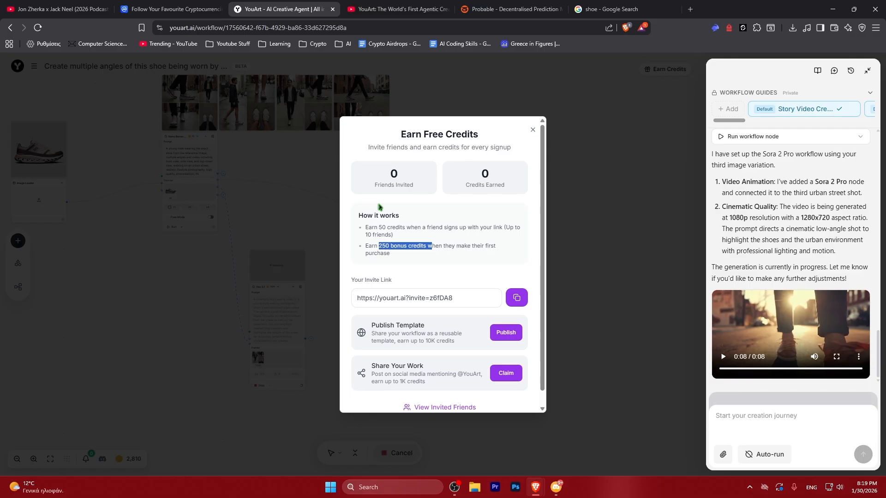
{"action": "left_click_drag", "start_coordinate": [391, 133], "coordinate": [480, 136]}
{"action": "left_click", "coordinate": [481, 136]}
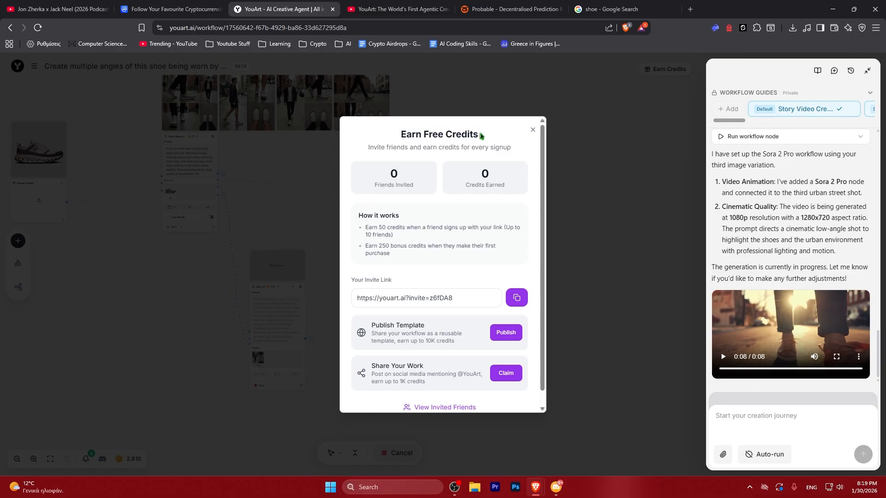
{"action": "left_click", "coordinate": [532, 131]}
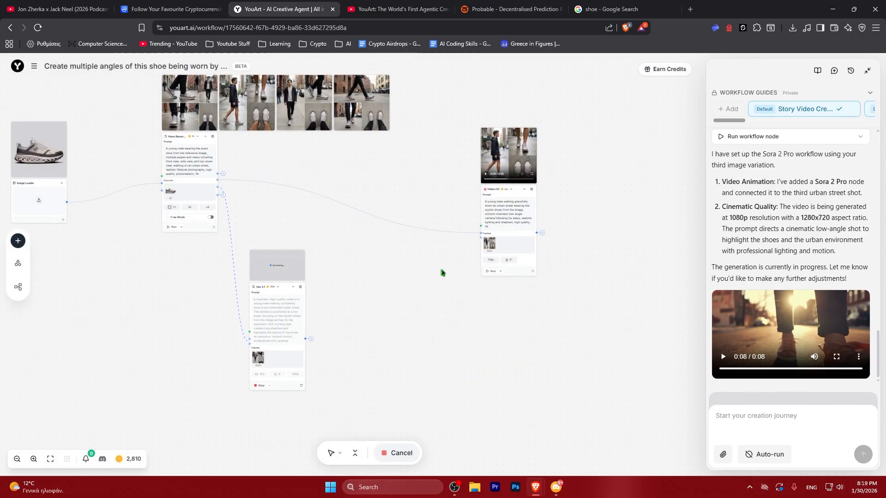
- Check the Veo 3.1 node's generation and play its video in full screen
{"action": "scroll", "coordinate": [279, 270], "scroll_direction": "up", "scroll_amount": 7}
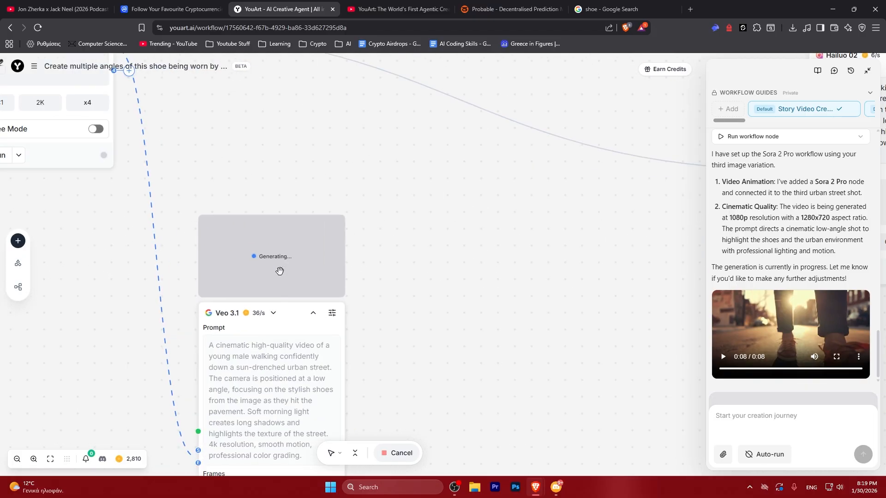
{"action": "scroll", "coordinate": [278, 270], "scroll_direction": "down", "scroll_amount": 5}
{"action": "scroll", "coordinate": [278, 272], "scroll_direction": "up", "scroll_amount": 5}
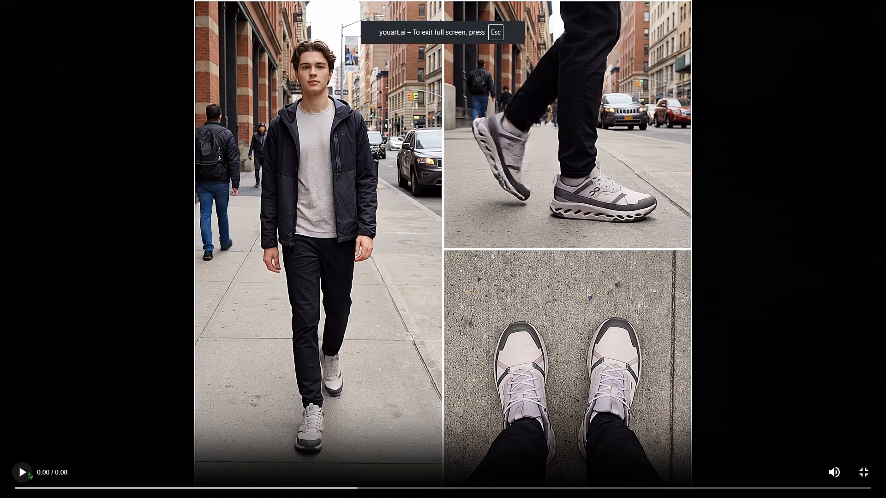
{"action": "left_click", "coordinate": [27, 473]}
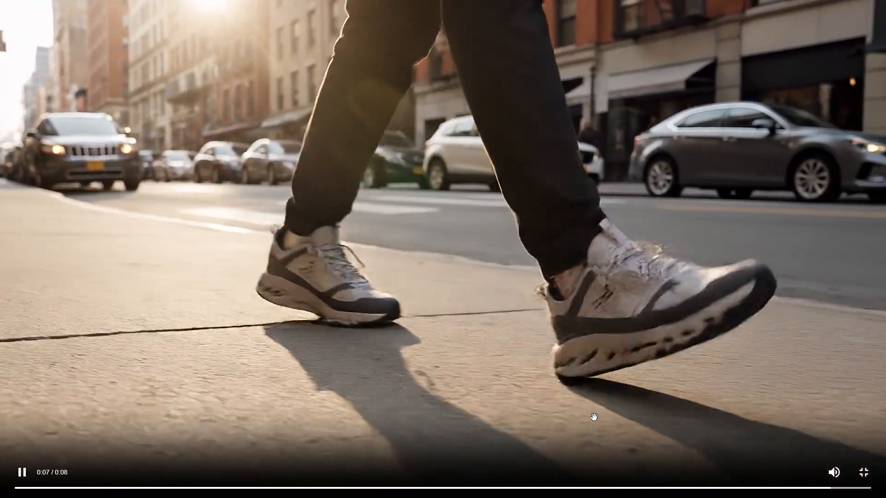
{"action": "key", "text": "Escape"}
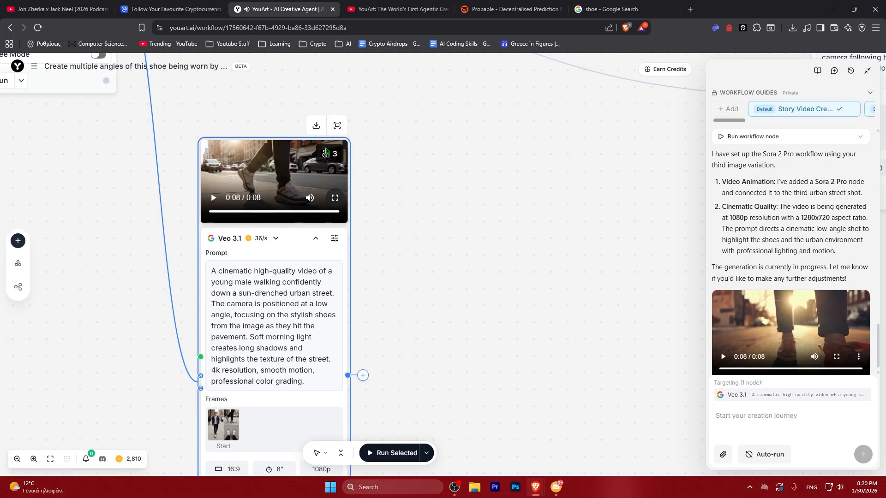
- Show the Veo 3.1 node's generation history and play its second video in full screen, then exit full screen
{"action": "left_click", "coordinate": [327, 155]}
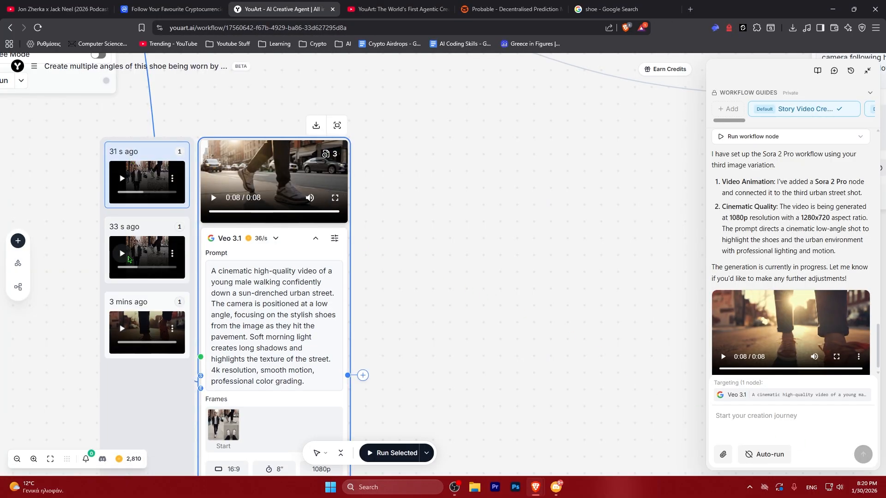
{"action": "double_click", "coordinate": [129, 259]}
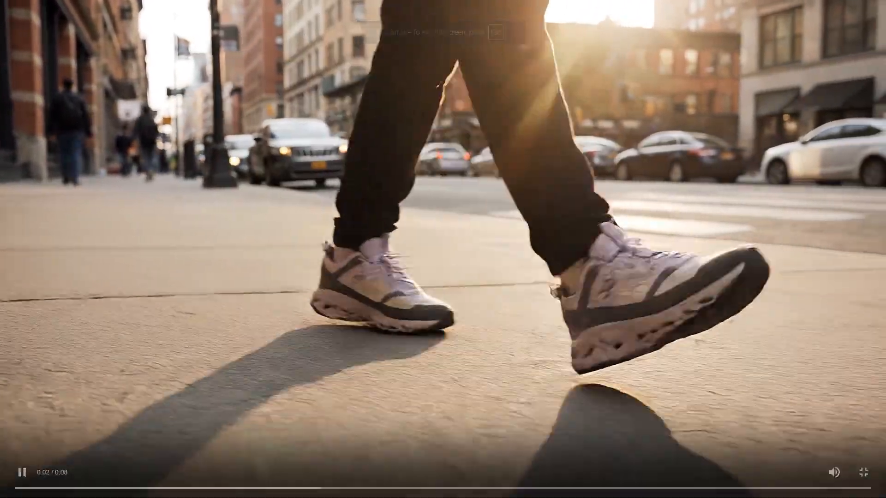
{"action": "key", "text": "Escape"}
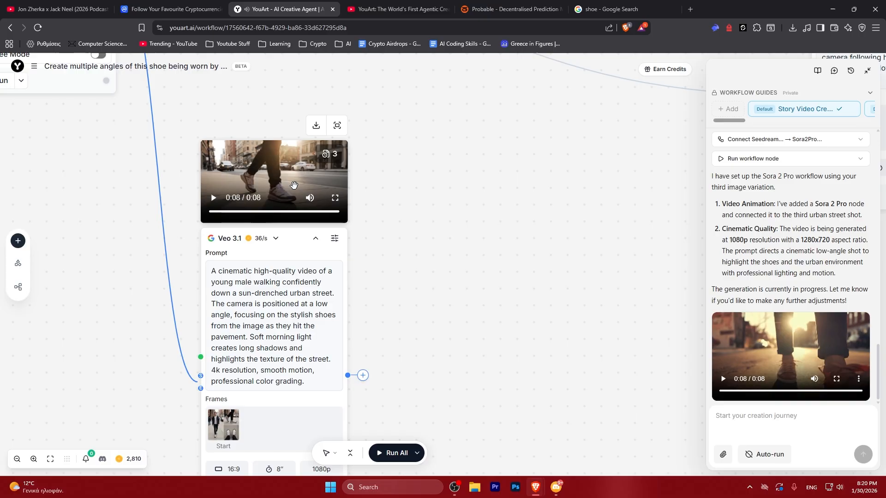
- Trace the workflow from the Image Loader with the shoe photo through the Nano Banana node to the Veo 3.1 node
{"action": "left_click_drag", "start_coordinate": [399, 210], "coordinate": [535, 309]}
{"action": "scroll", "coordinate": [396, 226], "scroll_direction": "left", "scroll_amount": 8}
{"action": "scroll", "coordinate": [347, 308], "scroll_direction": "left", "scroll_amount": 5}
{"action": "scroll", "coordinate": [347, 308], "scroll_direction": "up", "scroll_amount": 3}
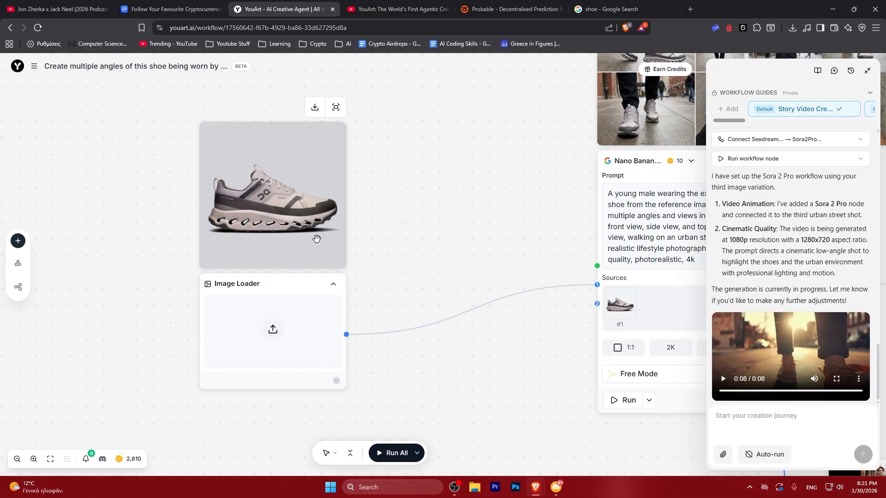
{"action": "scroll", "coordinate": [323, 271], "scroll_direction": "right", "scroll_amount": 7}
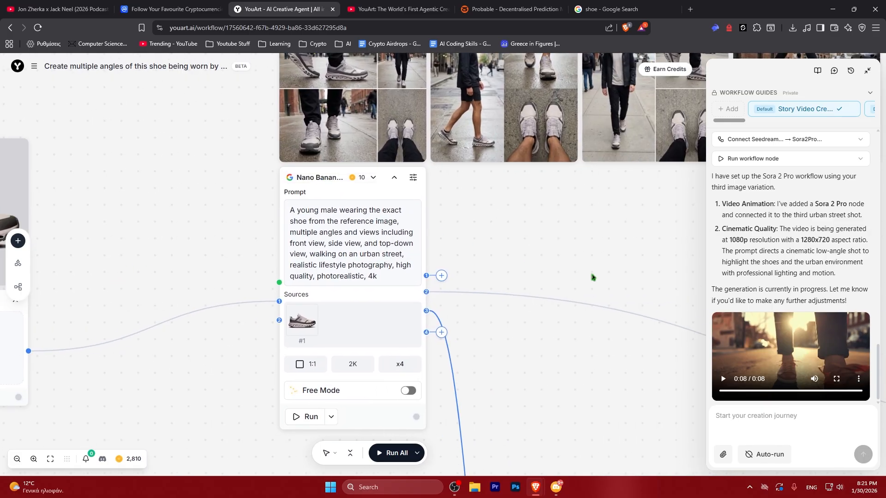
{"action": "left_click_drag", "start_coordinate": [680, 341], "coordinate": [222, 226]}
{"action": "left_click_drag", "start_coordinate": [207, 443], "coordinate": [535, 185]}
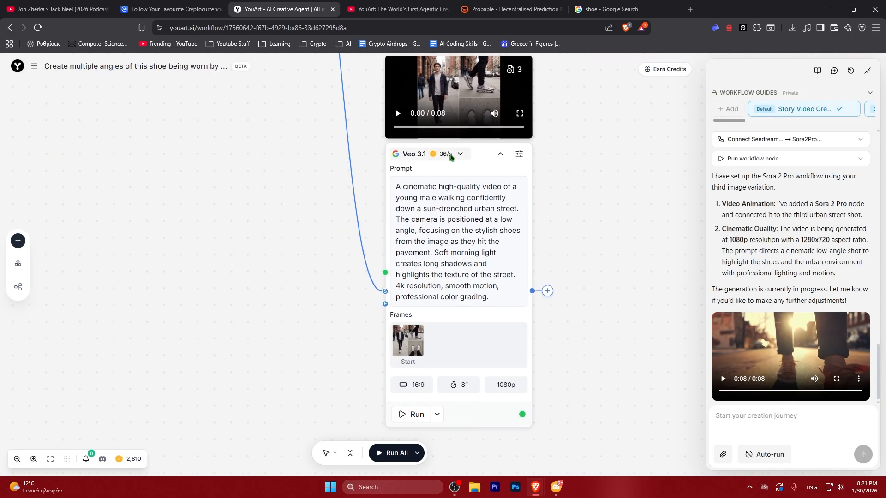